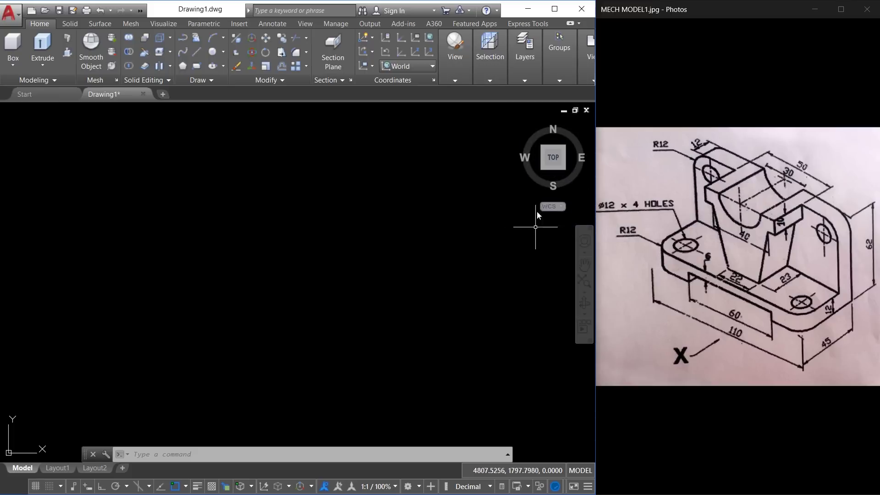
Step: Show the empty drawing in a southwest isometric view and set the coordinate system to Left
left_click(540, 170)
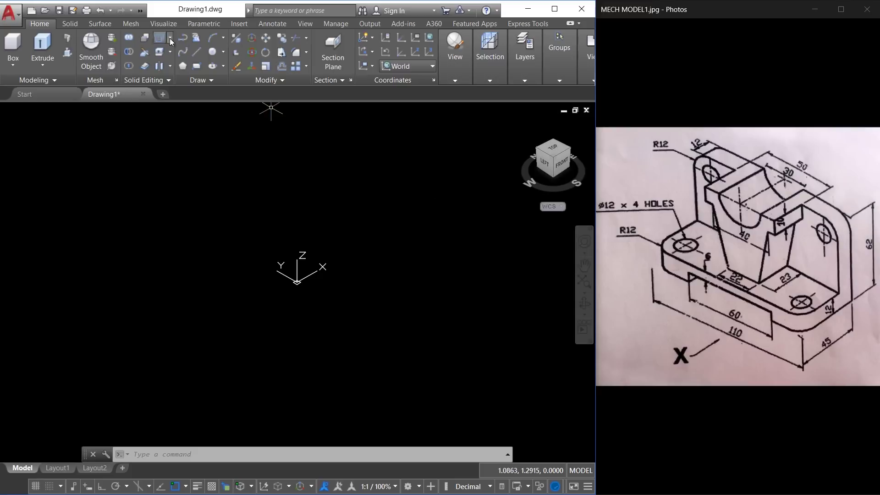
left_click(163, 24)
left_click(109, 64)
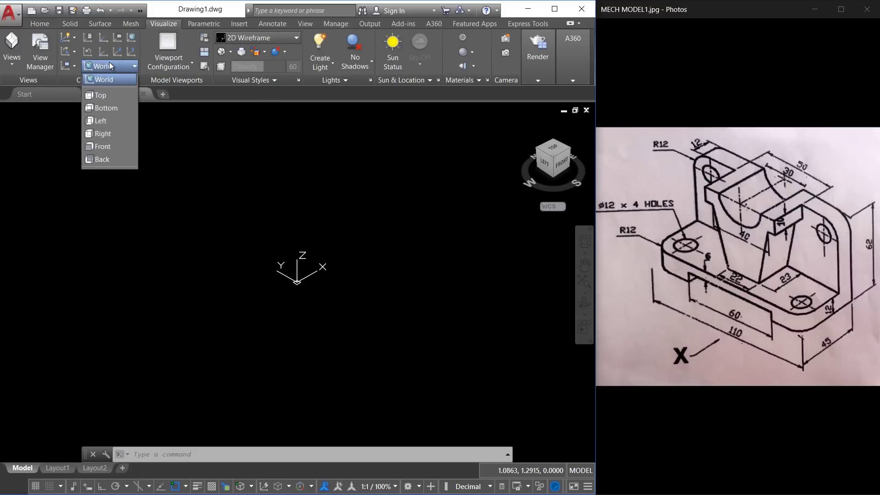
left_click(108, 121)
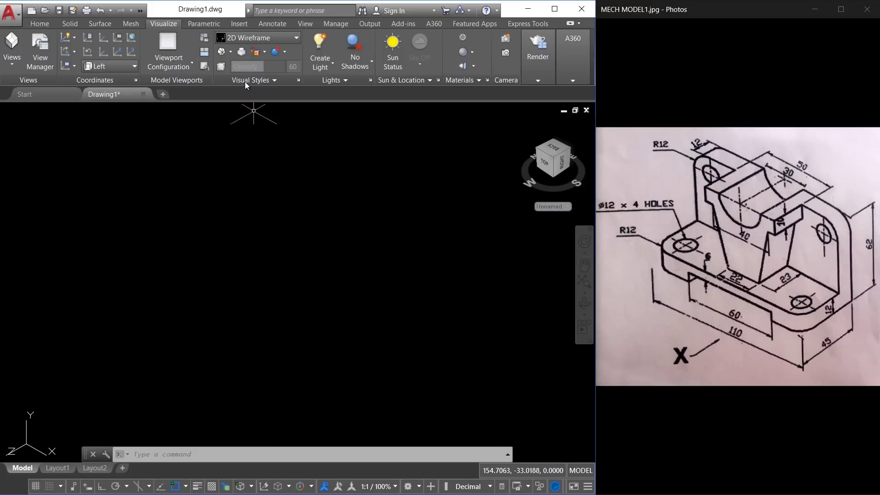
Step: Draw a rectangle 110 long and 62 wide for the bracket's upright back plate
left_click(48, 26)
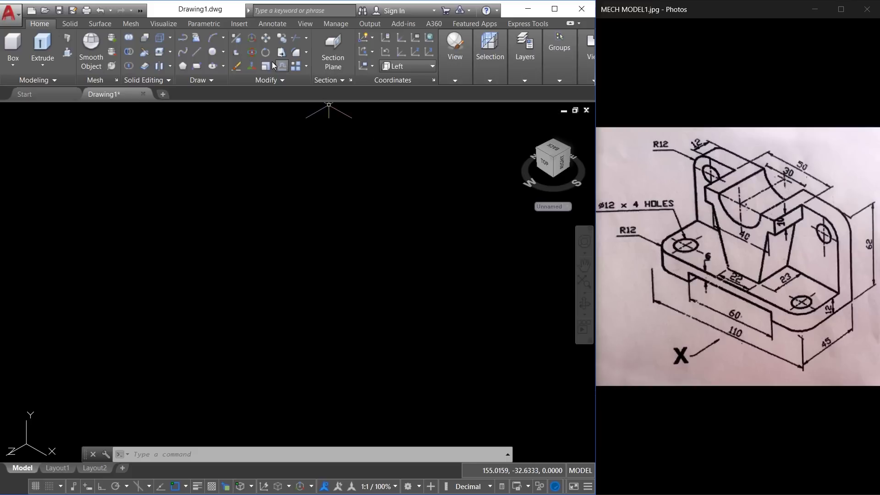
left_click(196, 66)
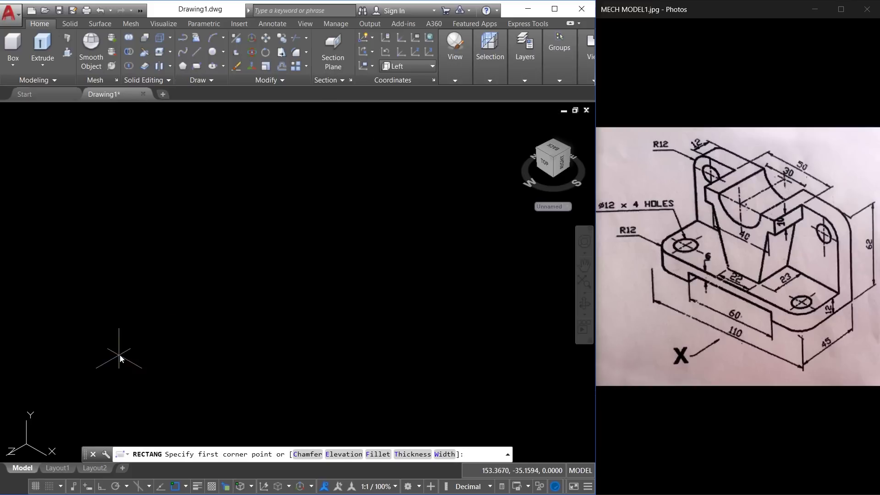
left_click(93, 369)
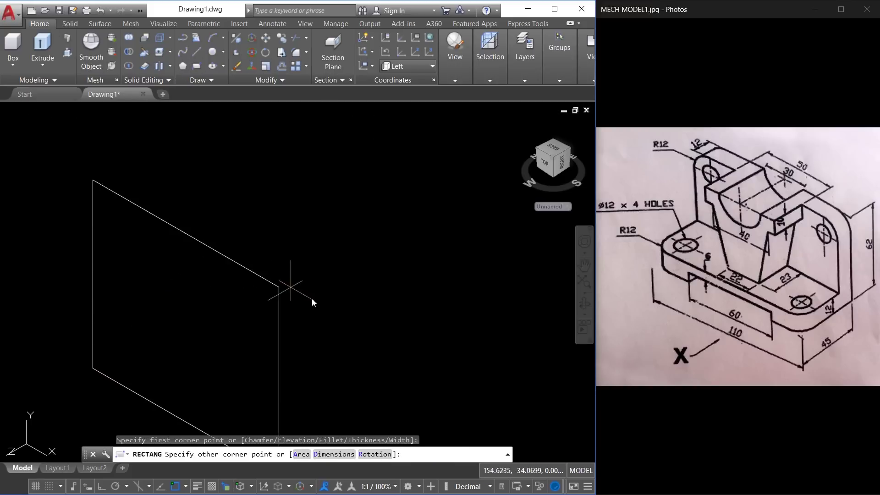
left_click(340, 455)
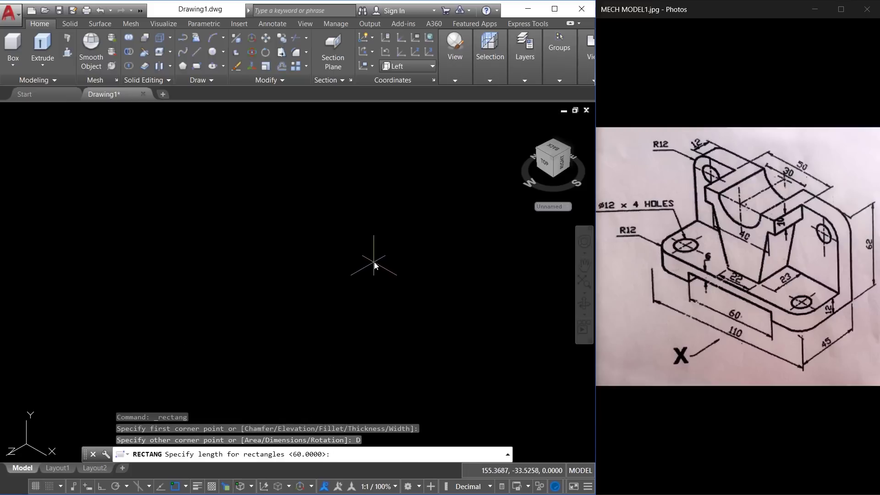
type("110")
key("Return")
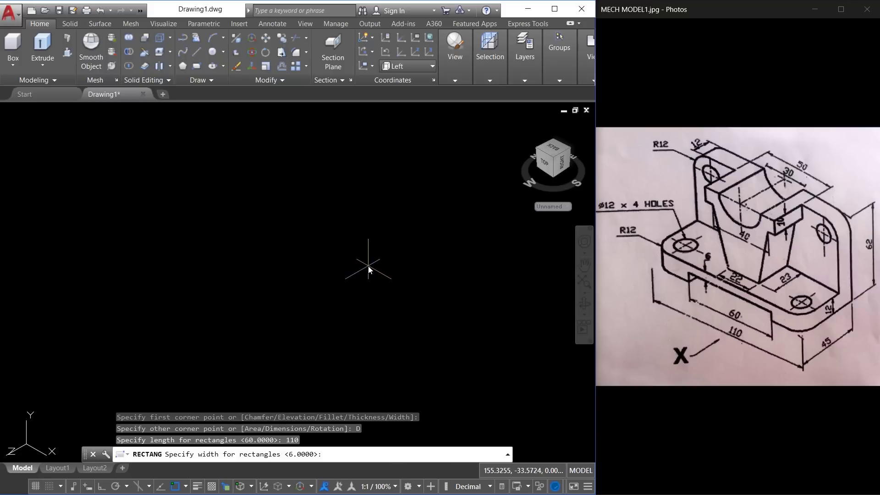
type("62")
key("Return")
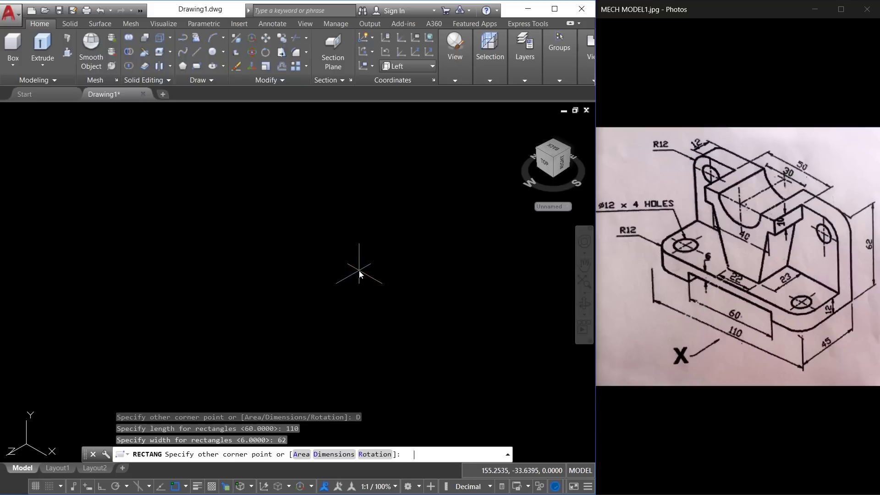
left_click(449, 217)
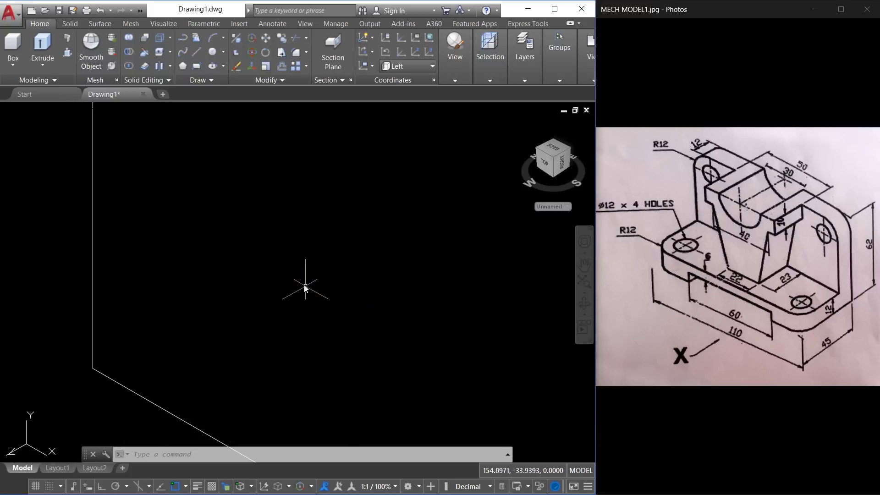
middle_click(303, 285)
middle_click(303, 285)
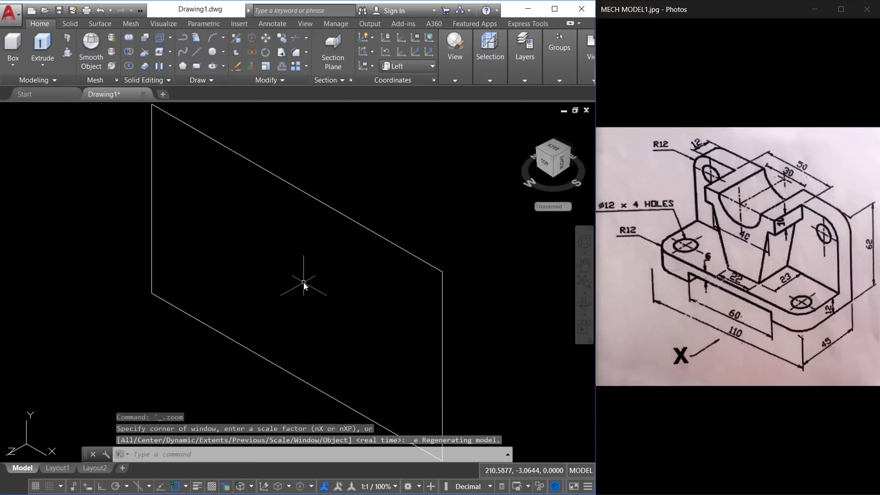
scroll(304, 281, "down", 3)
scroll(313, 301, "up", 2)
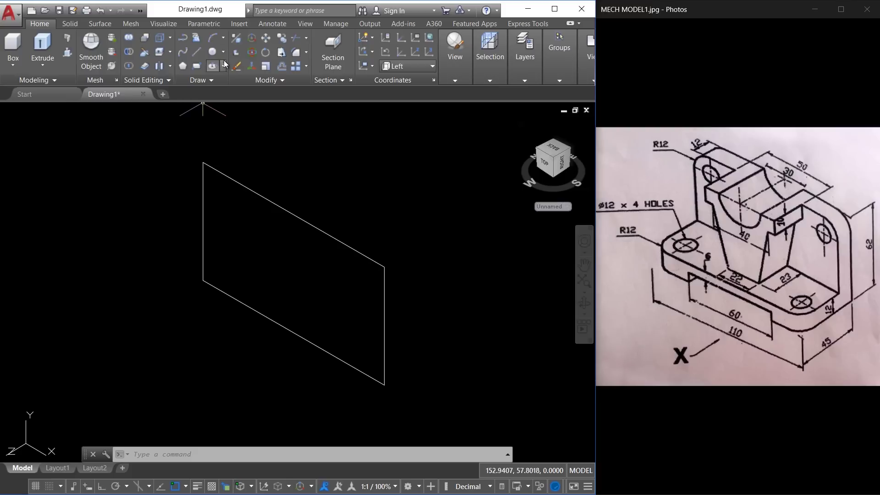
Step: Fillet the rectangle's two upper corners with a radius of 12
left_click(305, 54)
left_click(308, 72)
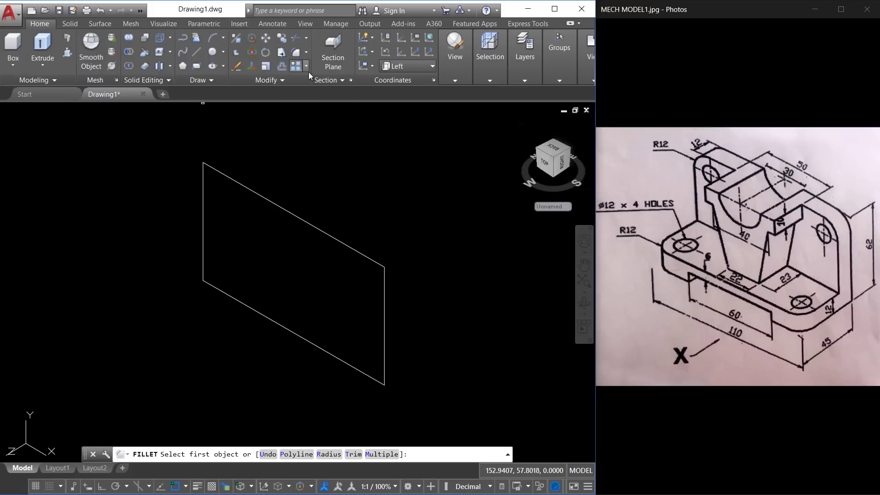
left_click(323, 454)
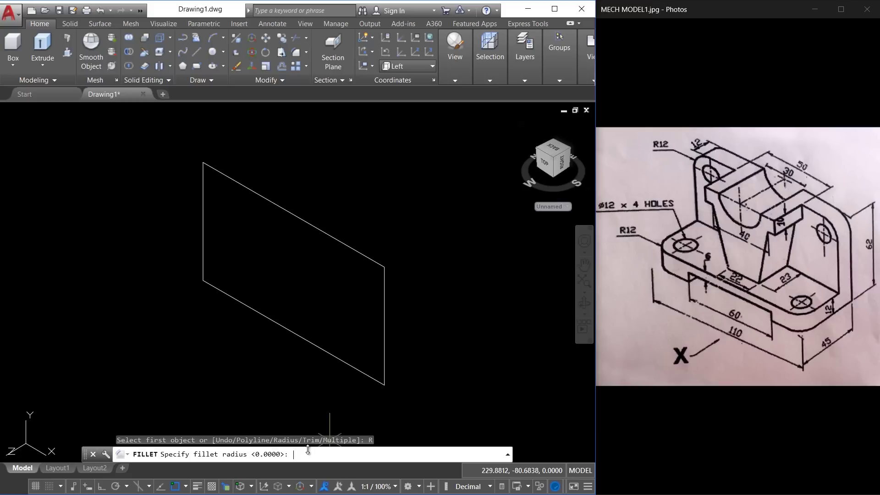
type("12")
key("Return")
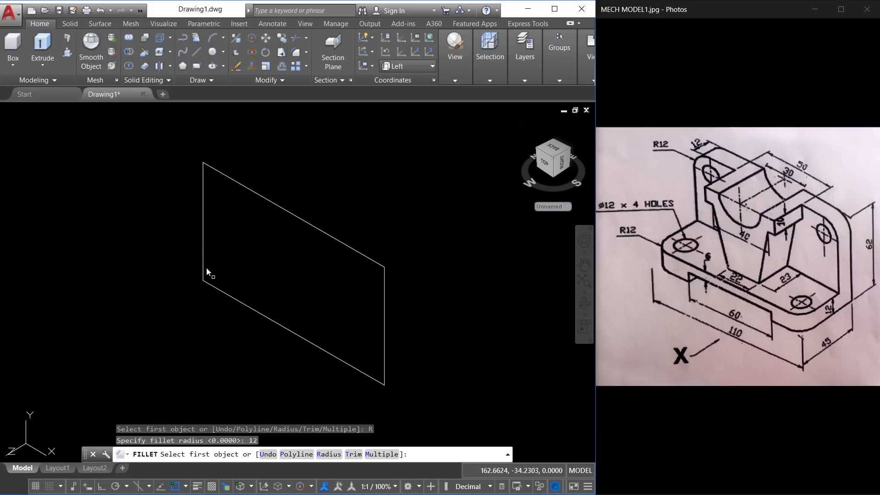
left_click(205, 204)
left_click(232, 180)
key("Return")
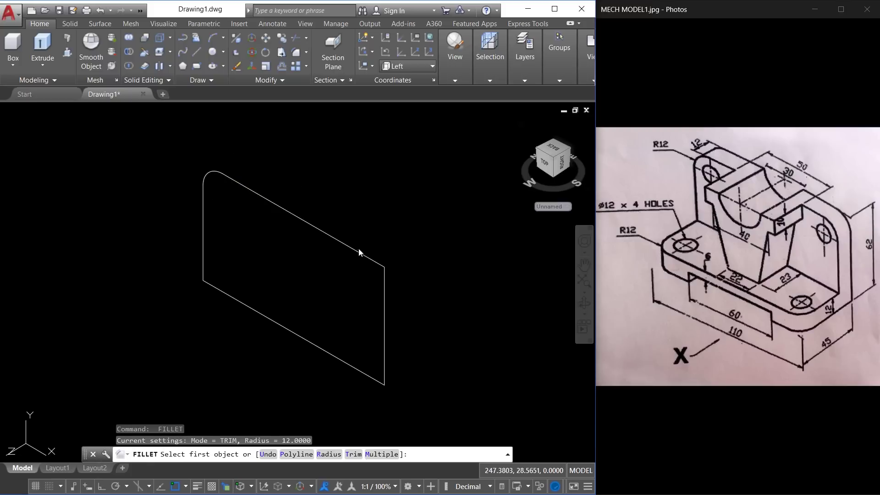
left_click(359, 252)
left_click(386, 301)
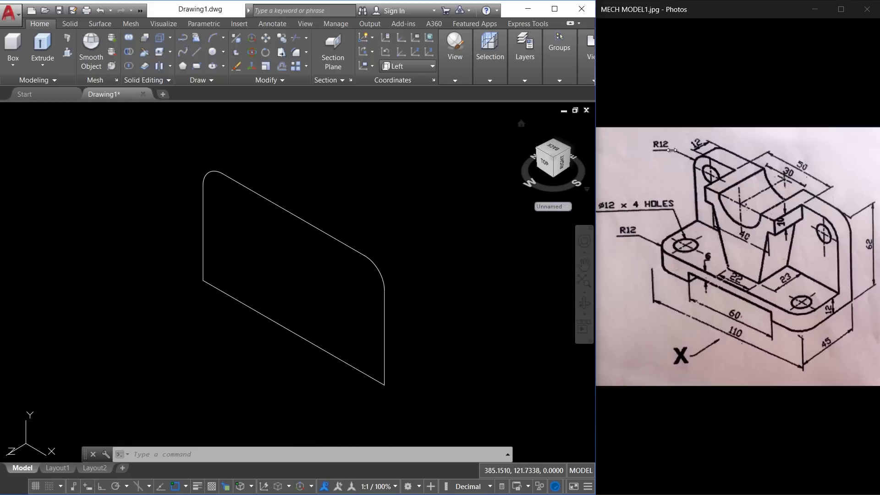
Step: Extrude the rounded rectangle 12 units towards the front to form the back plate
left_click(43, 63)
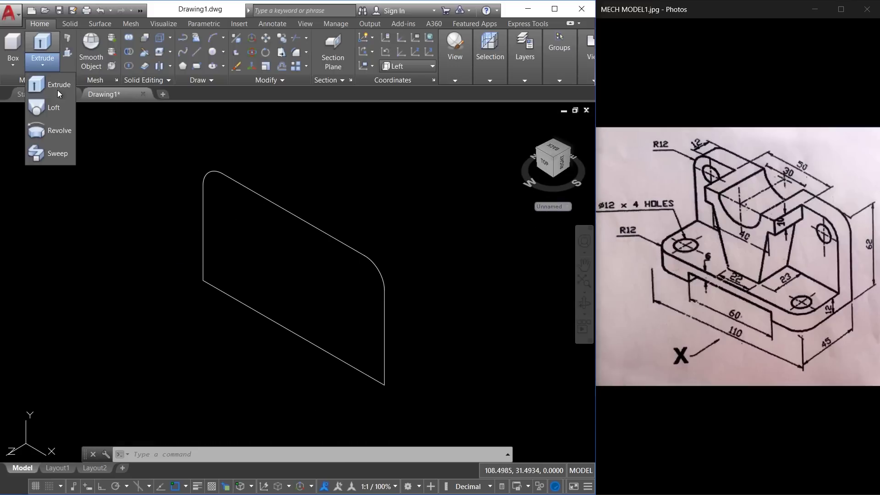
left_click(59, 87)
left_click(274, 204)
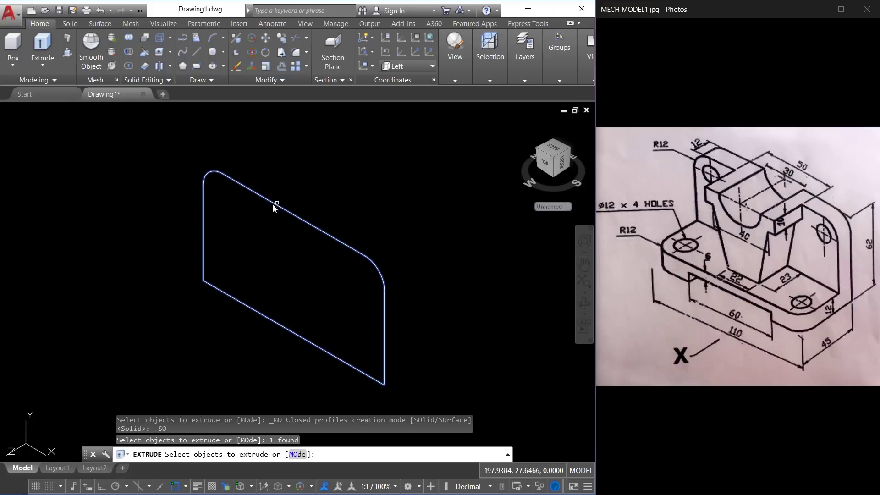
key("Return")
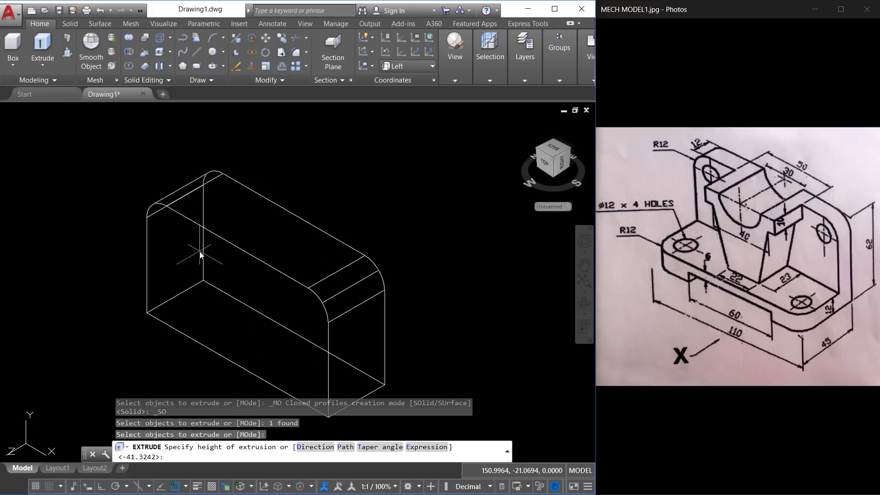
left_click(194, 254)
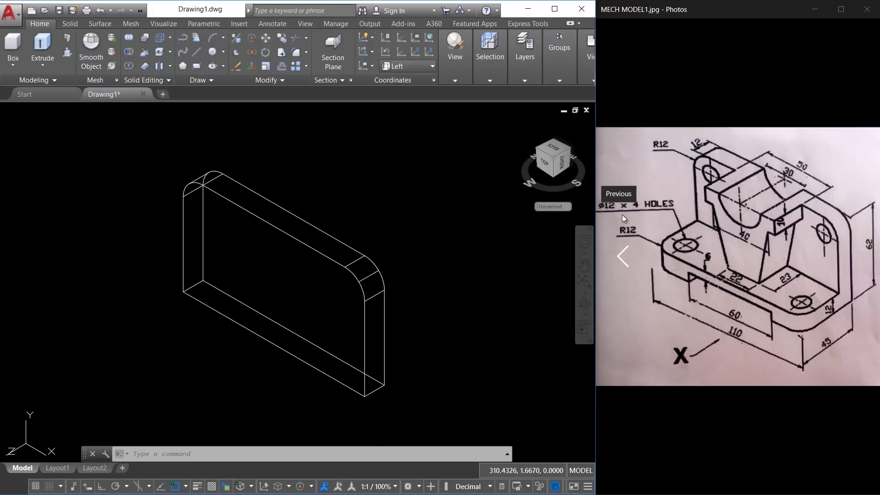
Step: Draw a 12-diameter circle on the plate's front face, centred on the upper-left rounded corner's arc
left_click(224, 52)
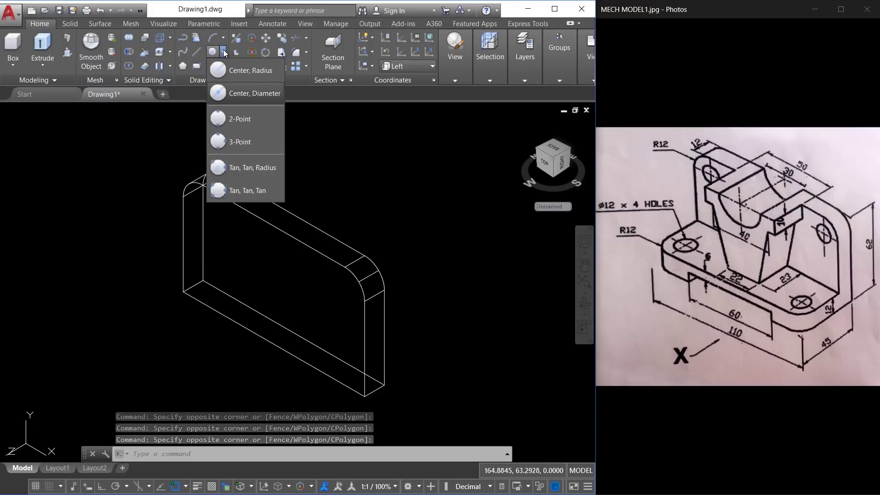
left_click(254, 95)
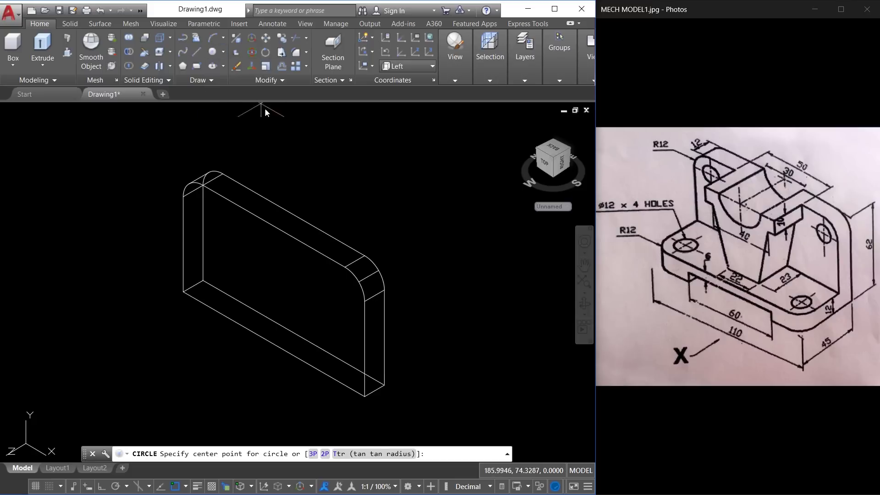
left_click(199, 207)
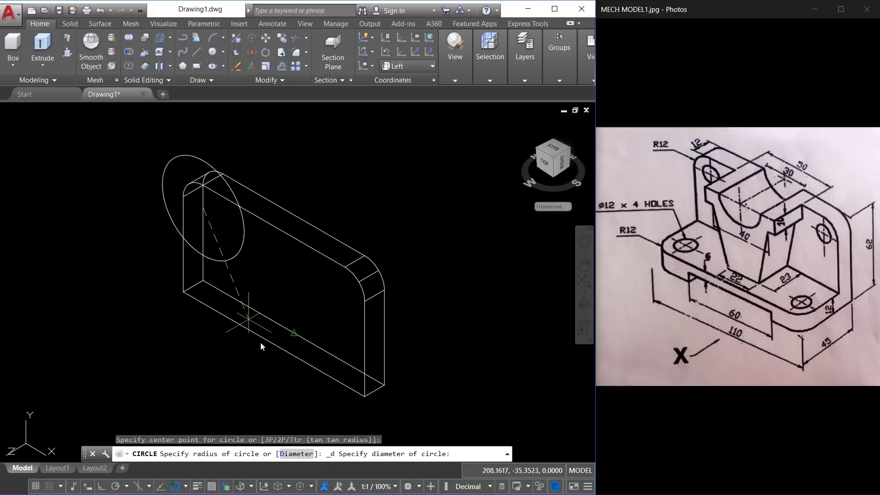
left_click(186, 487)
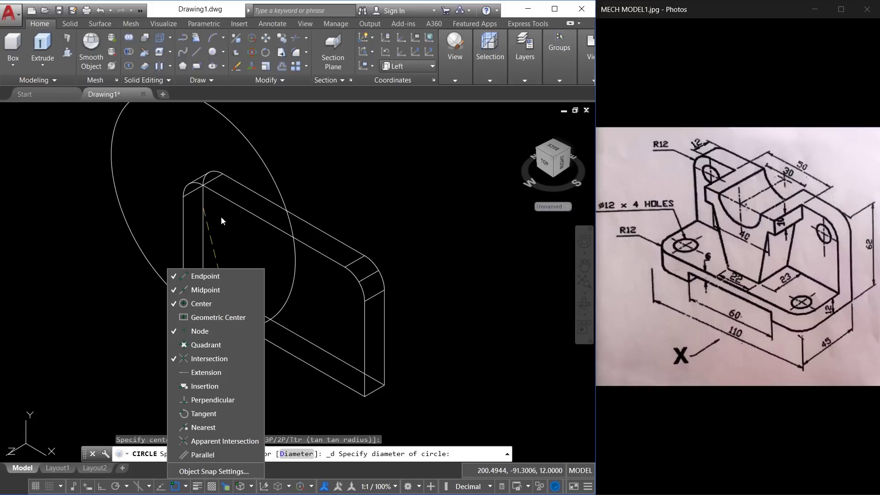
left_click(222, 289)
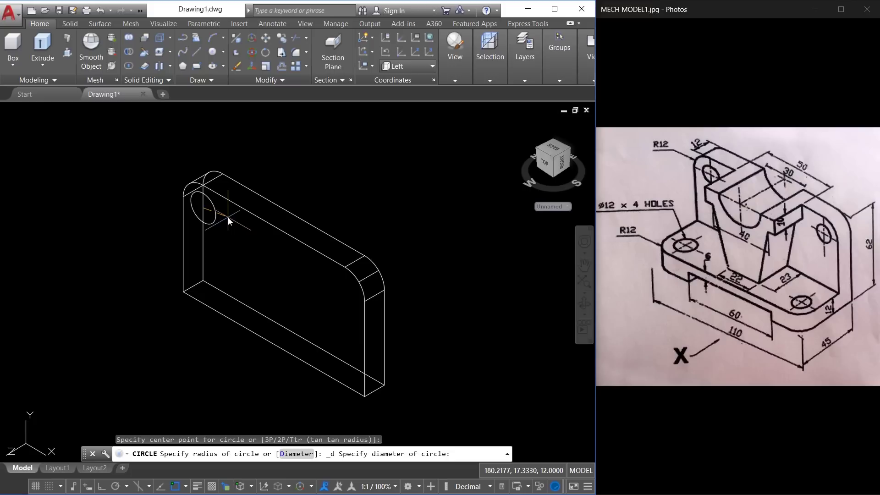
type("12")
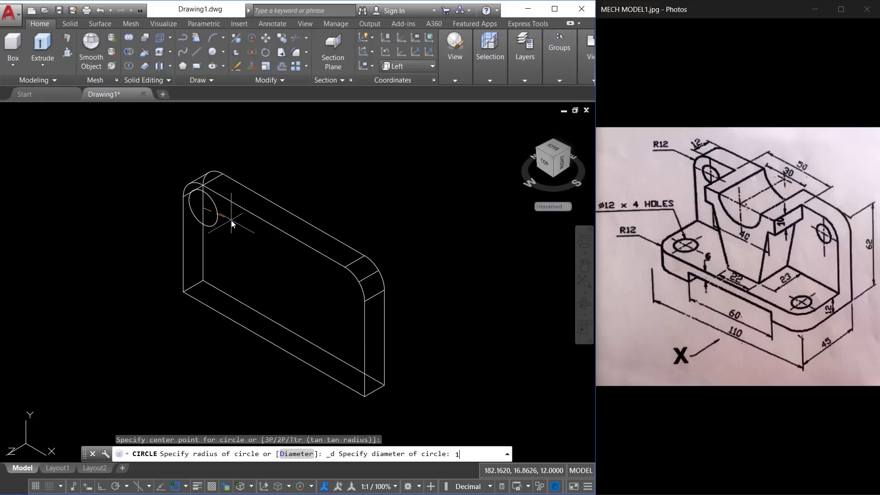
key("Return")
Step: Draw a second circle of radius 6, centred on the arc of the front face's upper-right rounded corner
left_click(412, 198)
right_click(397, 156)
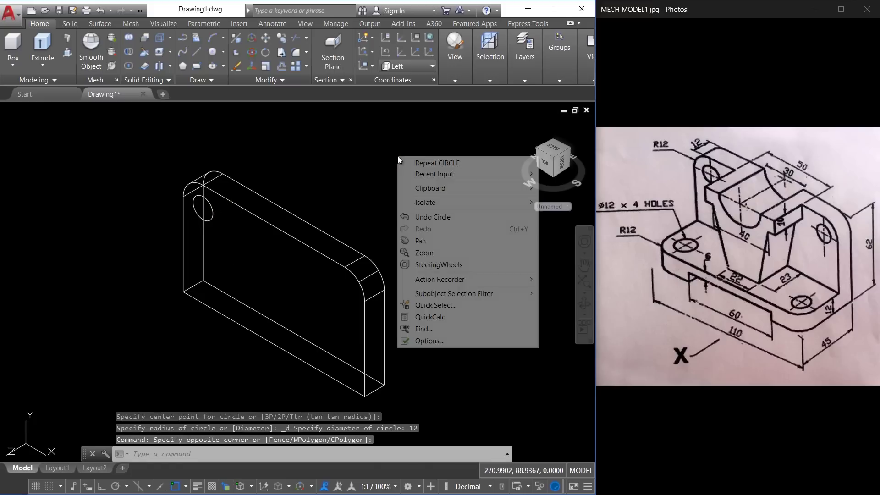
left_click(439, 162)
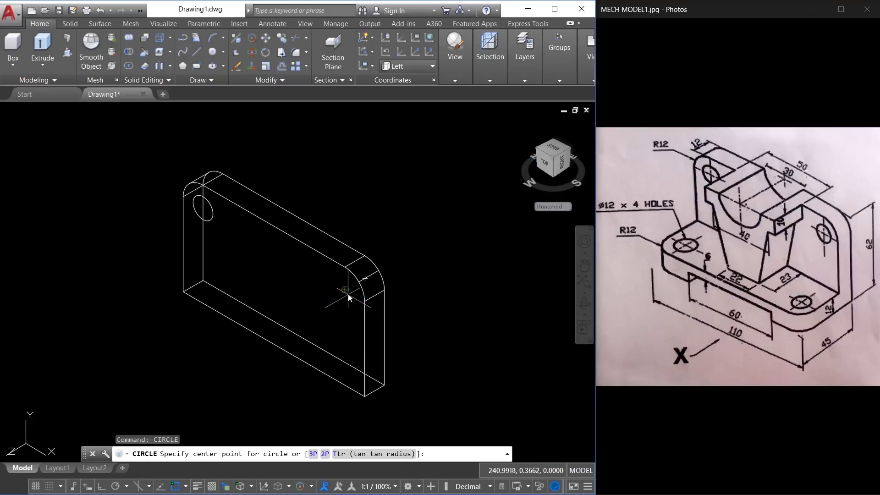
left_click(348, 293)
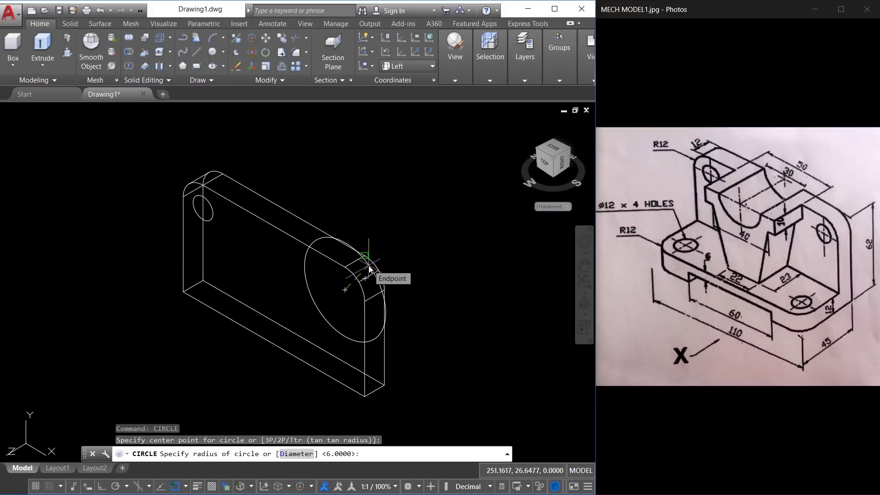
key("Return")
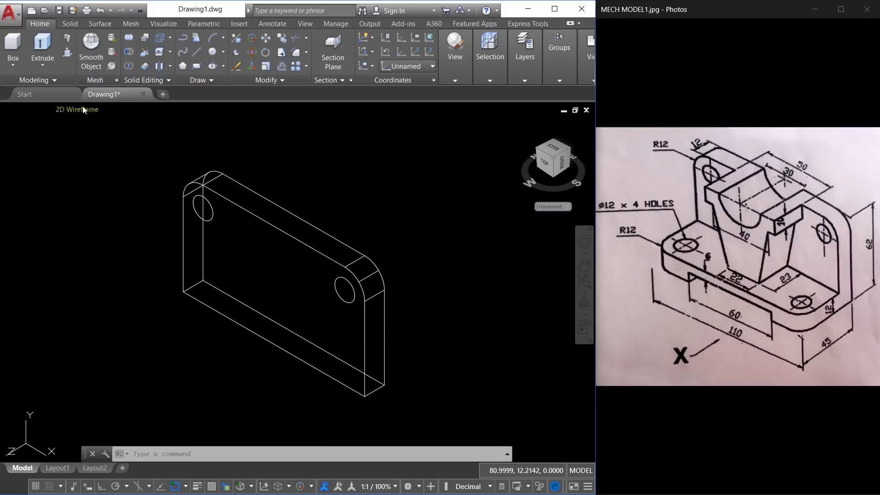
Step: Presspull both circles 12 units back through the thickness of the plate
left_click(68, 55)
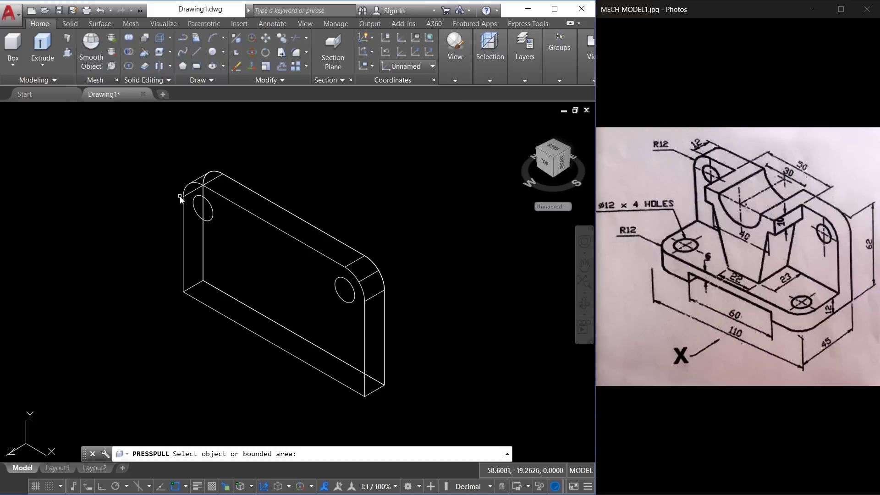
left_click(209, 215)
left_click(336, 169)
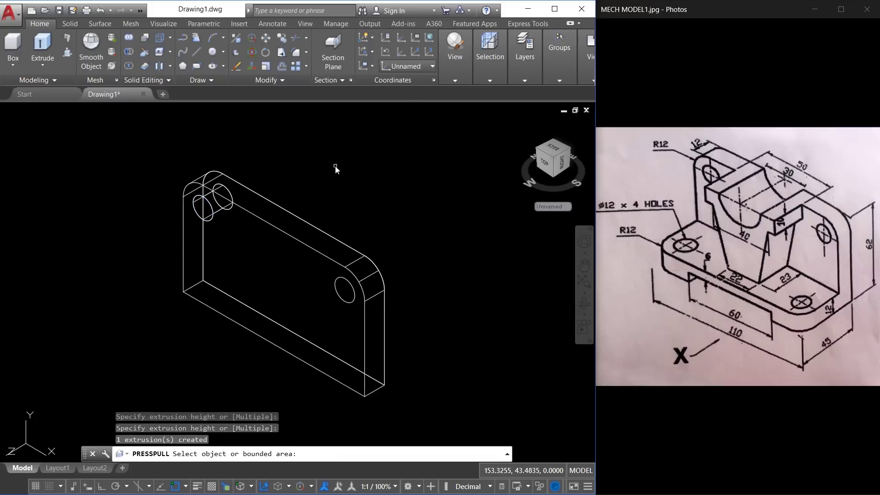
left_click(345, 290)
type("12")
key("Return")
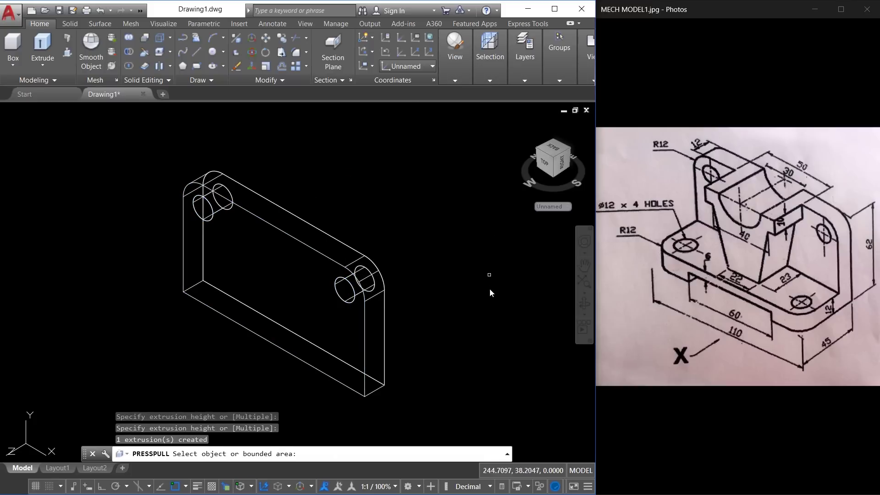
key("Return")
Step: Set the visual style to Shaded with edges and orbit slightly to view the plate's front face
left_click(94, 110)
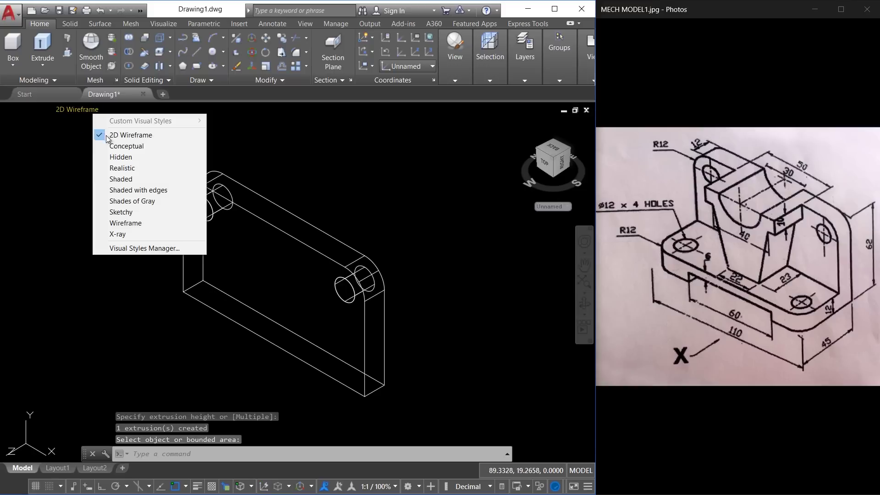
left_click(138, 190)
mouse_move(289, 255)
middle_mouse_down("shift")
mouse_move(297, 241)
mouse_move(288, 236)
mouse_move(302, 226)
middle_mouse_up("shift")
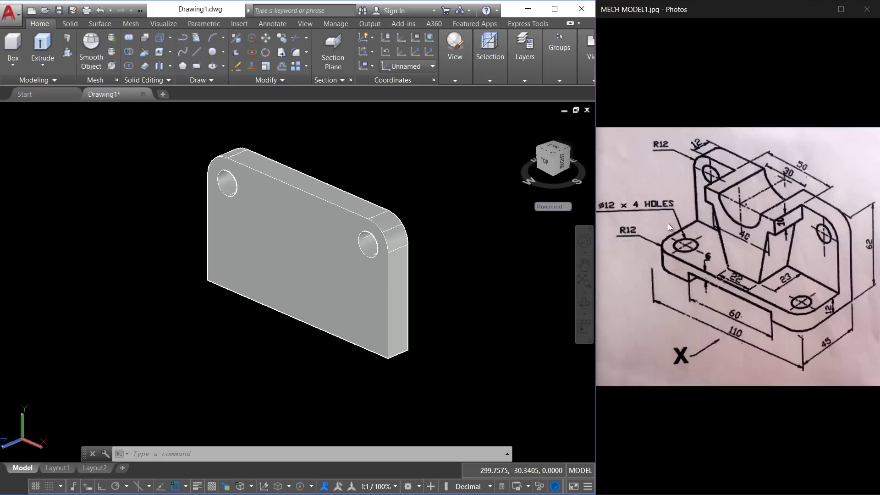
Step: Draw a 50-unit line parallel to the plate's long edge in the empty area beside it, as the support profile's upper edge
left_click(193, 51)
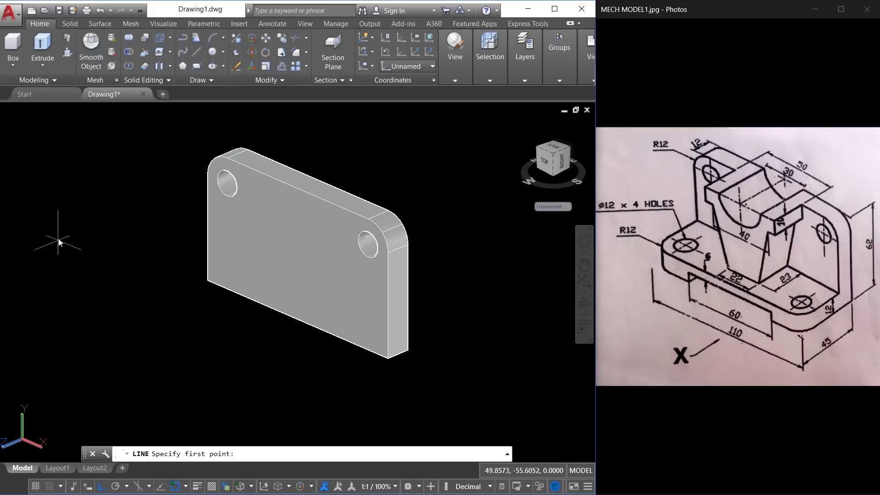
left_click(59, 234)
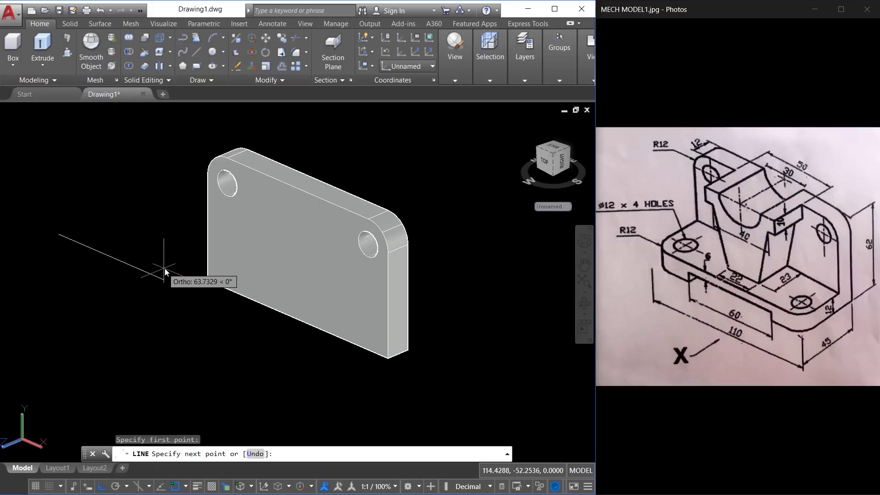
key("Escape")
key("Escape")
key("Escape")
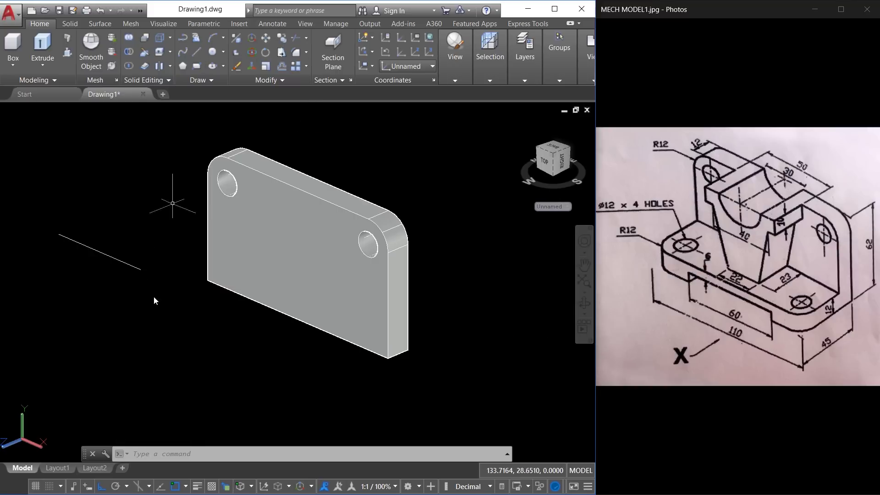
Step: Draw a parallel 22-unit line below the 50-unit line as the support profile's lower edge
type("l")
key("Return")
left_click(125, 344)
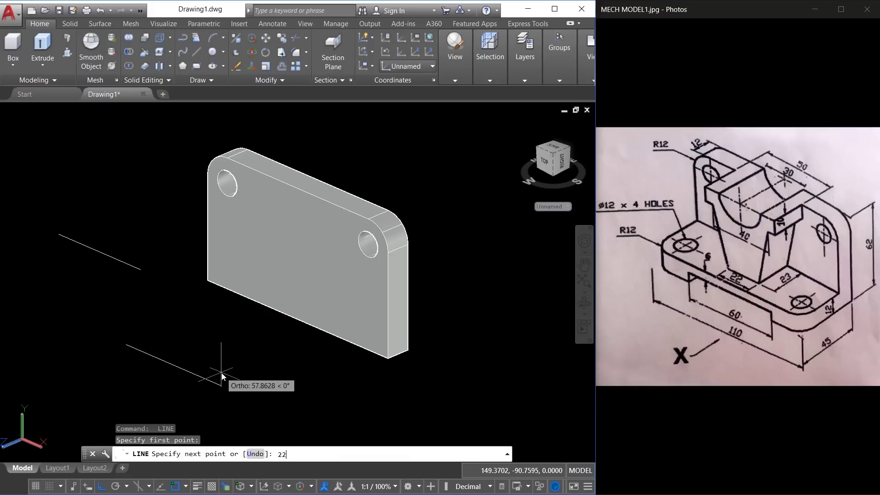
type("22")
key("Return")
key("Return")
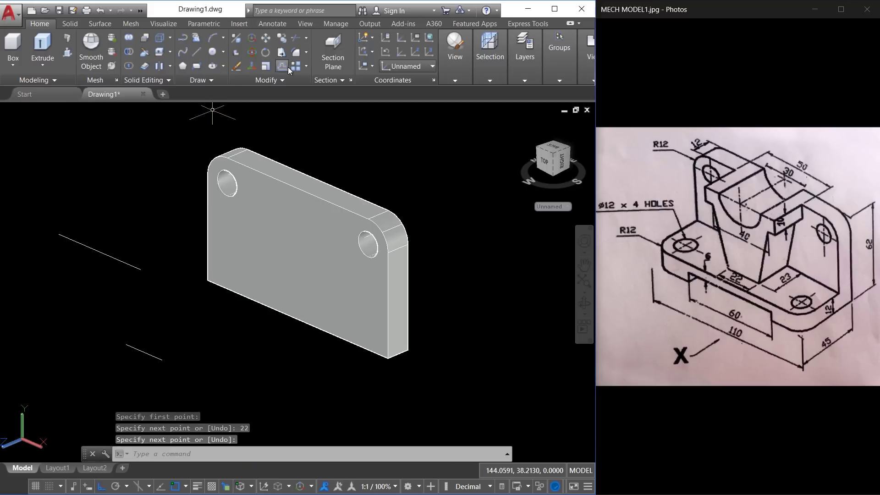
Step: Move the 22-unit line by its midpoint to 50 units straight below the midpoint of the 50-unit line
left_click(264, 40)
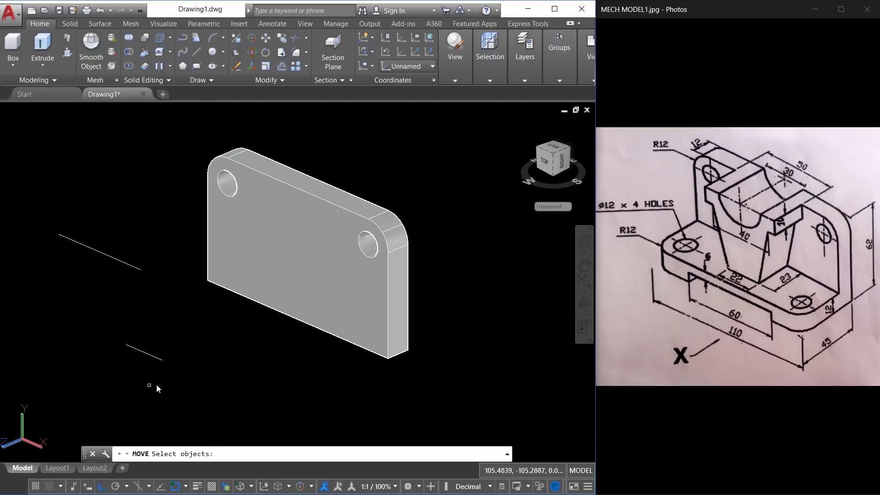
left_click(161, 343)
left_click(131, 372)
key("Return")
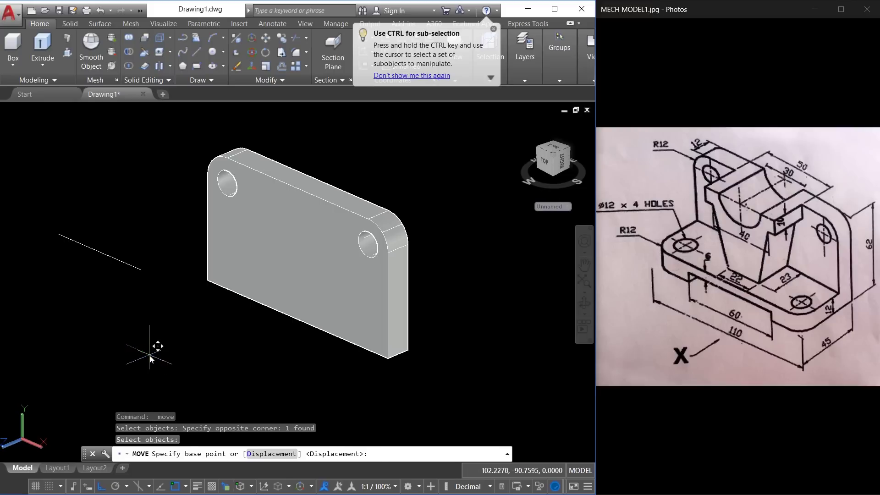
left_click(152, 355)
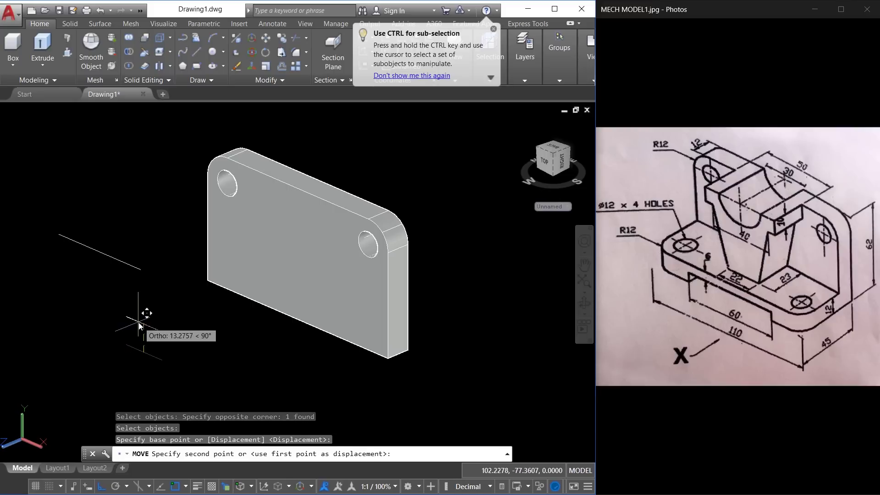
key("F8")
right_click(138, 324, "shift")
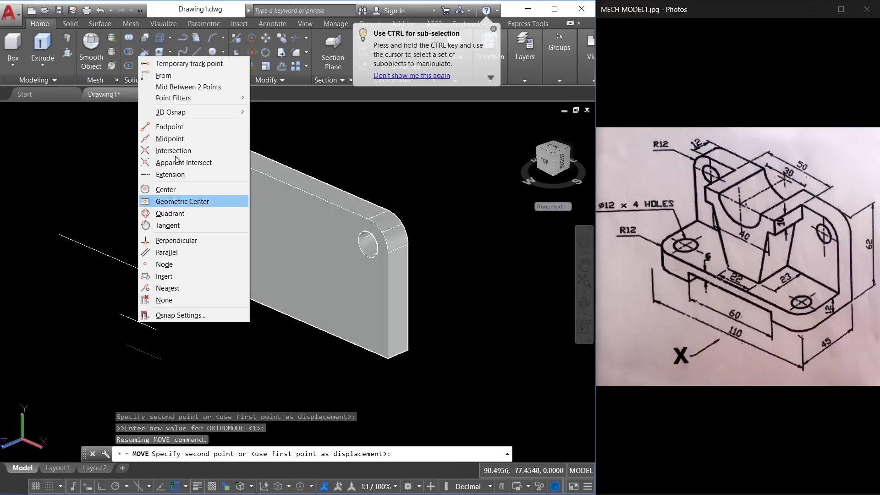
left_click(177, 76)
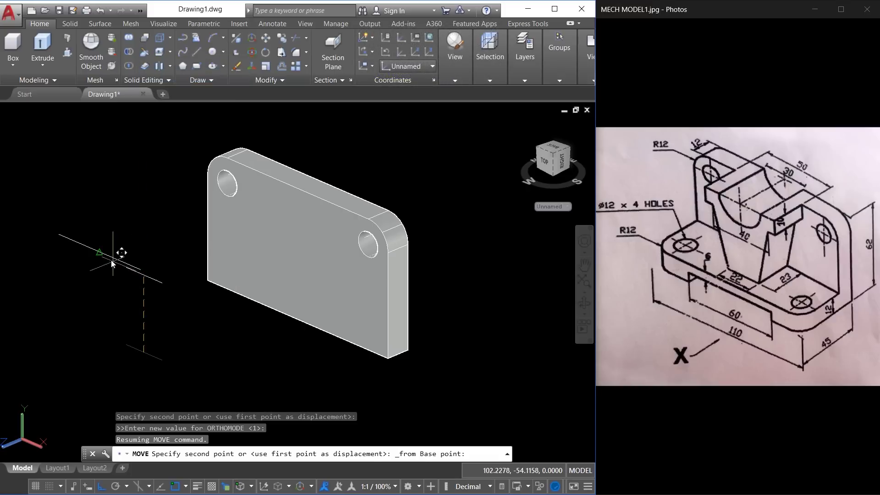
left_click(109, 258)
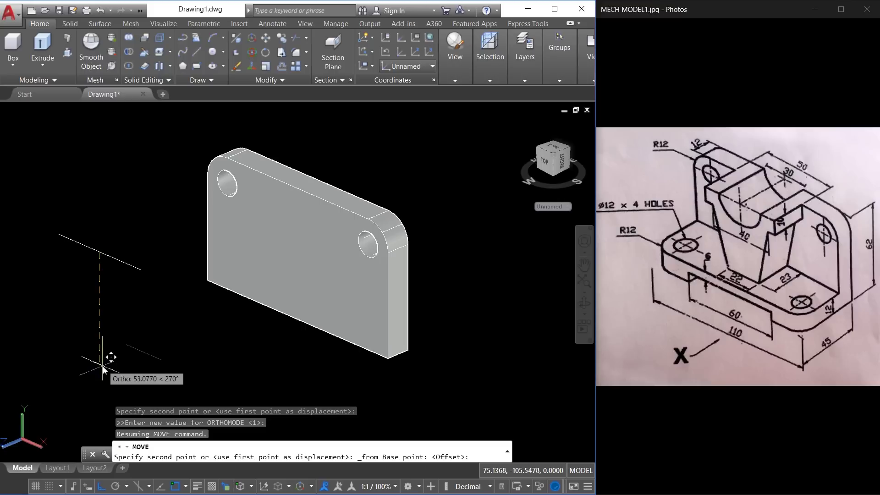
type("50")
key("Return")
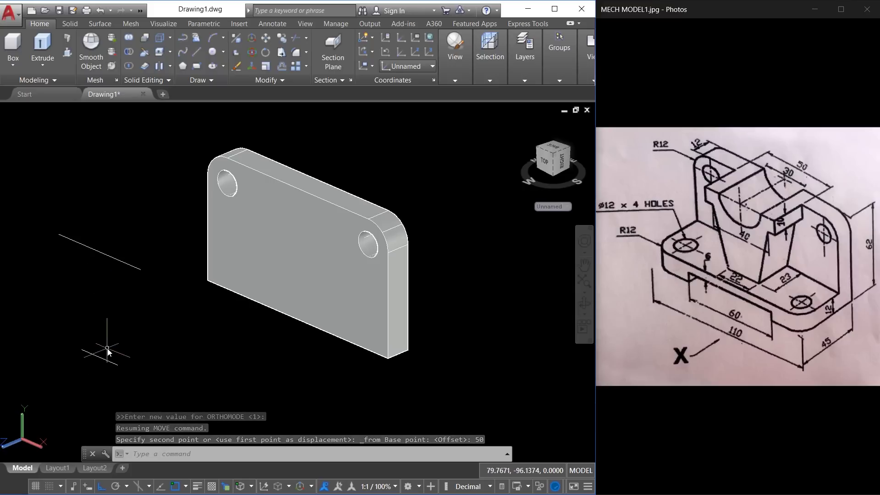
Step: Draw the profile's right side from the upper line's end: 10 units down, 5 units inward, then to the lower line's right end
left_click(772, 222)
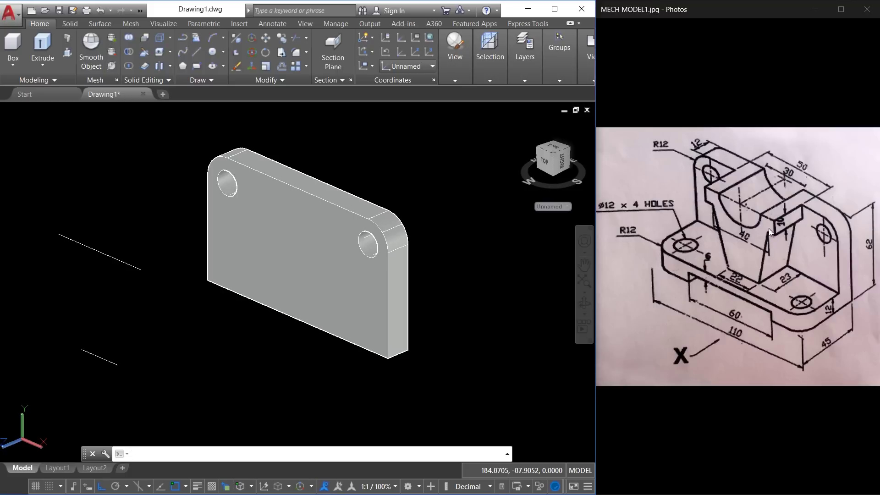
left_click(264, 325)
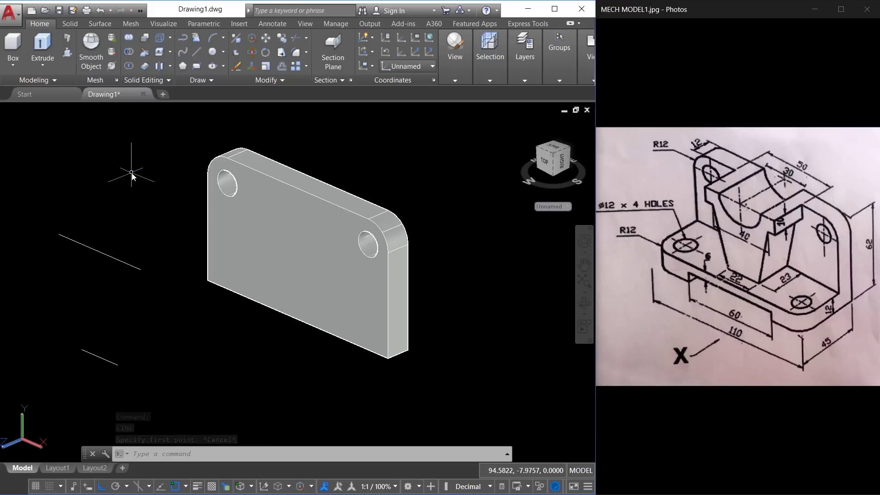
right_click(133, 174)
left_click(183, 179)
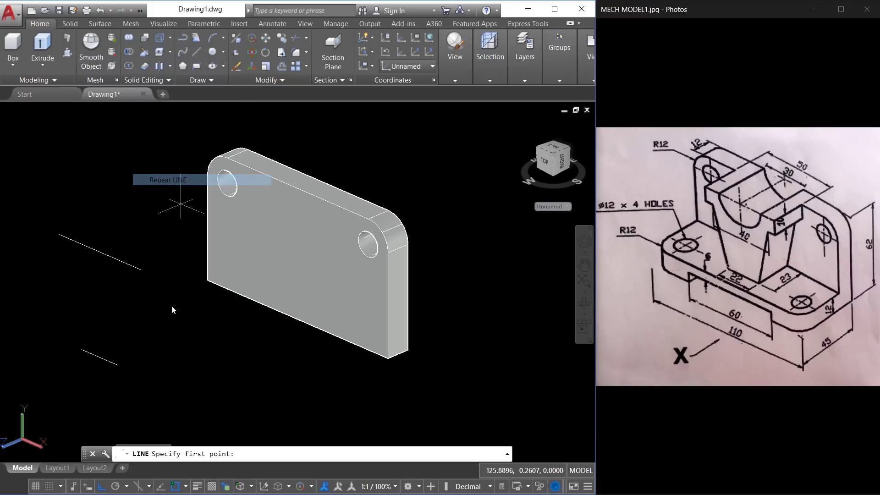
left_click(141, 270)
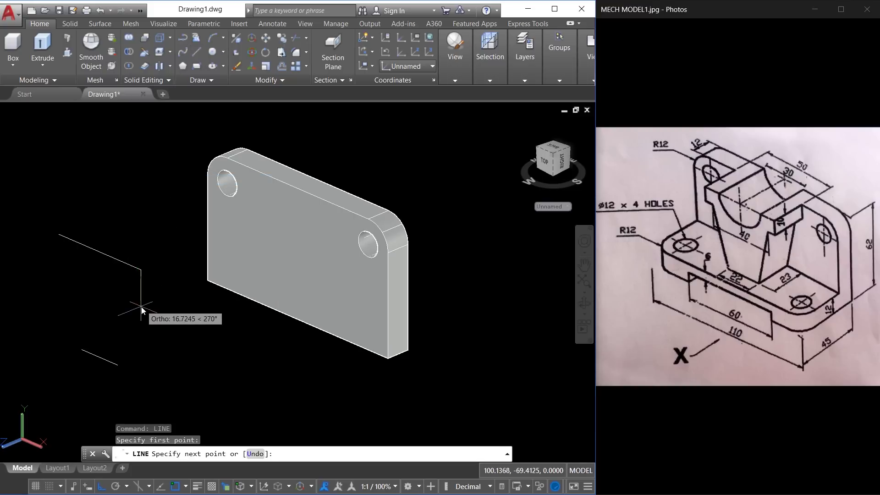
type("10")
key("Return")
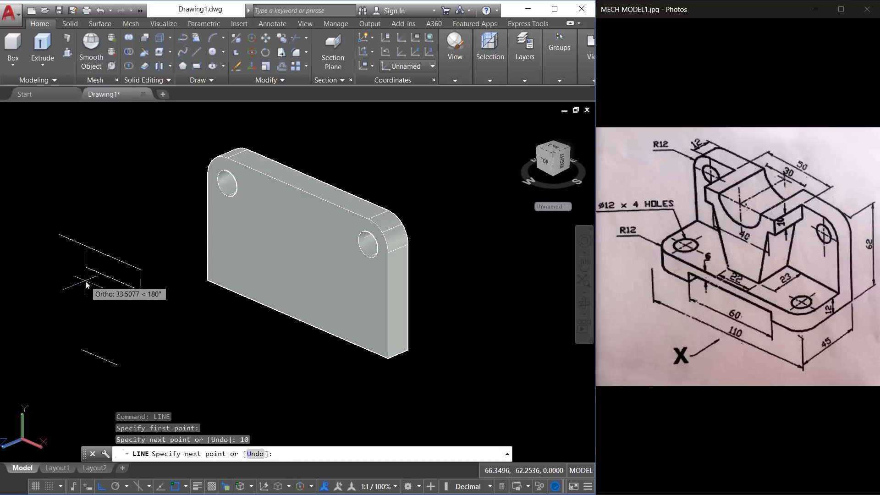
type("5")
key("Return")
left_click(117, 365)
key("Return")
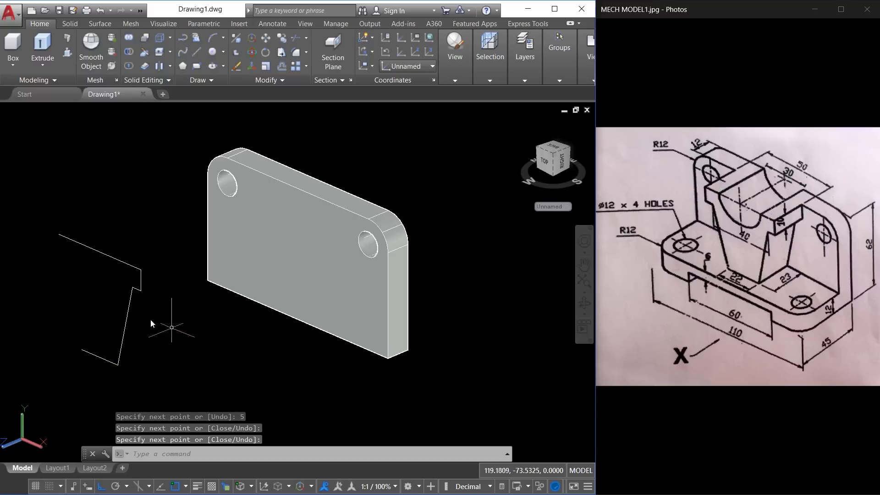
Step: Draw the profile's left side from the upper line's end: 10 units down, 5 units inward, then to the lower line's left end
key("Return")
left_click(64, 237)
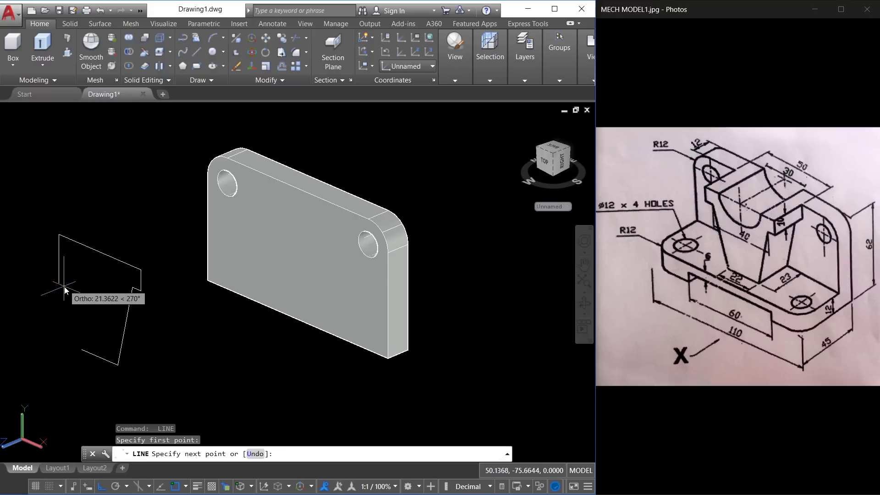
type("10")
key("Return")
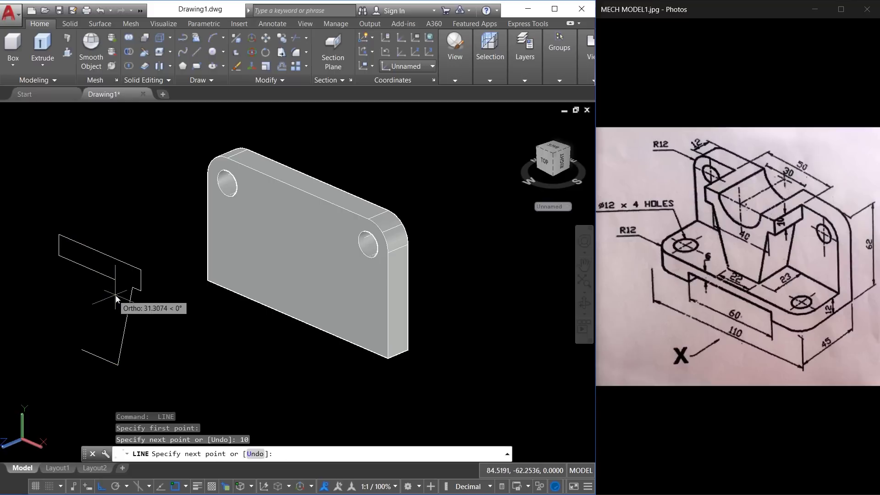
type("5")
key("Return")
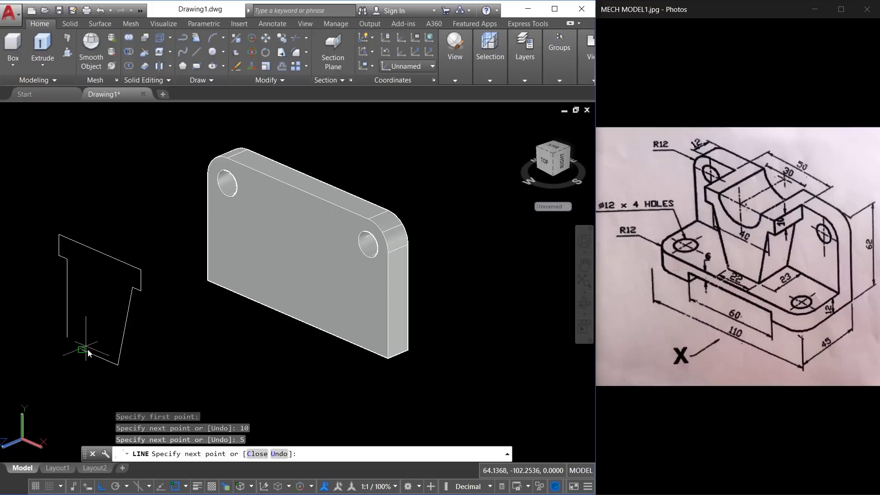
left_click(87, 348)
key("Escape")
key("Escape")
key("Escape")
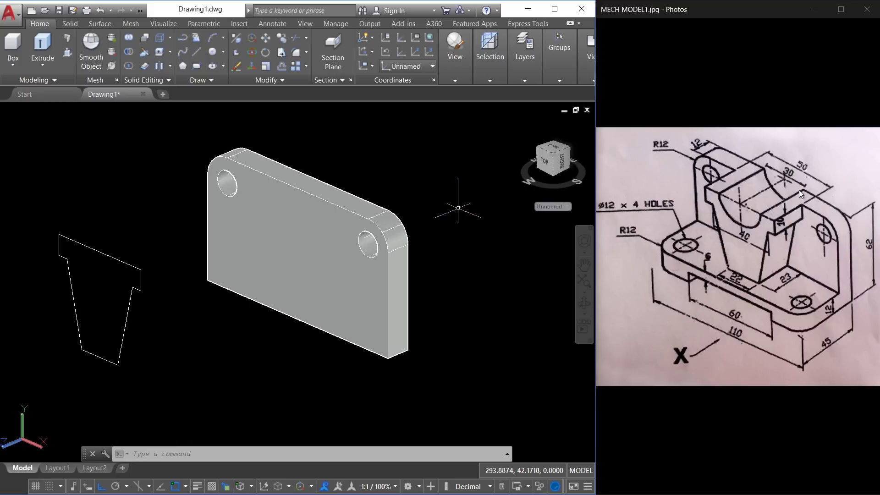
Step: Draw a 30-diameter circle centred on the midpoint of the profile's upper edge
left_click(224, 51)
left_click(238, 88)
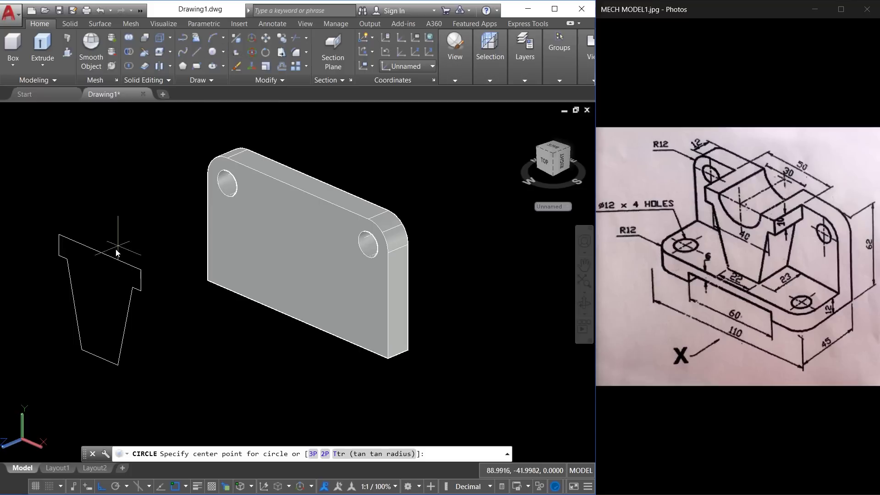
left_click(100, 251)
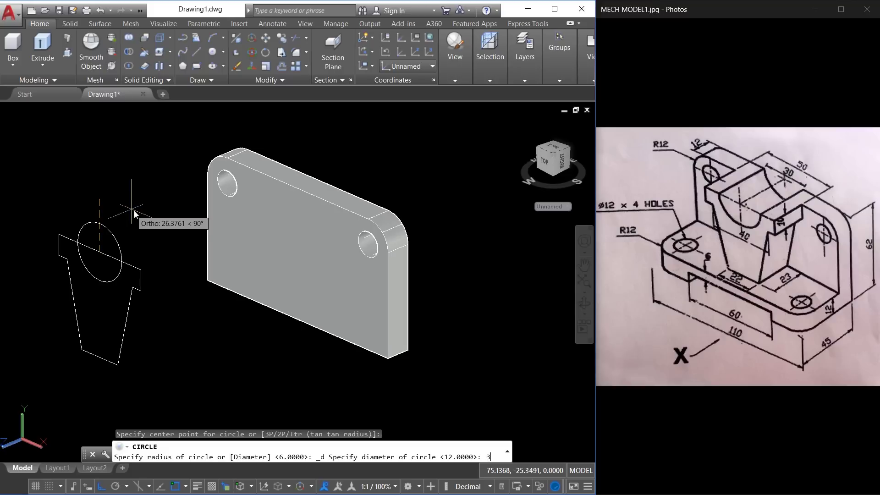
type("30")
key("Return")
key("Escape")
key("Escape")
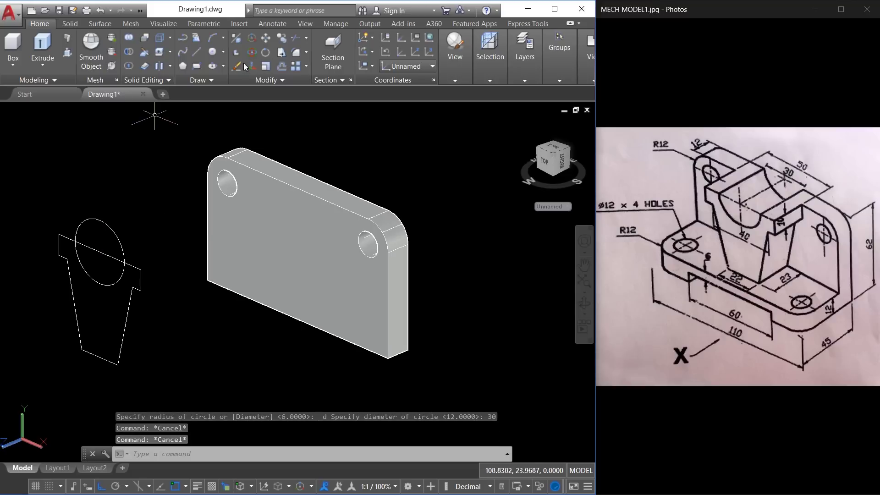
Step: Move the support profile and circle from the upper edge's midpoint to the midpoint of the plate's front top edge
left_click(266, 41)
left_click(149, 209)
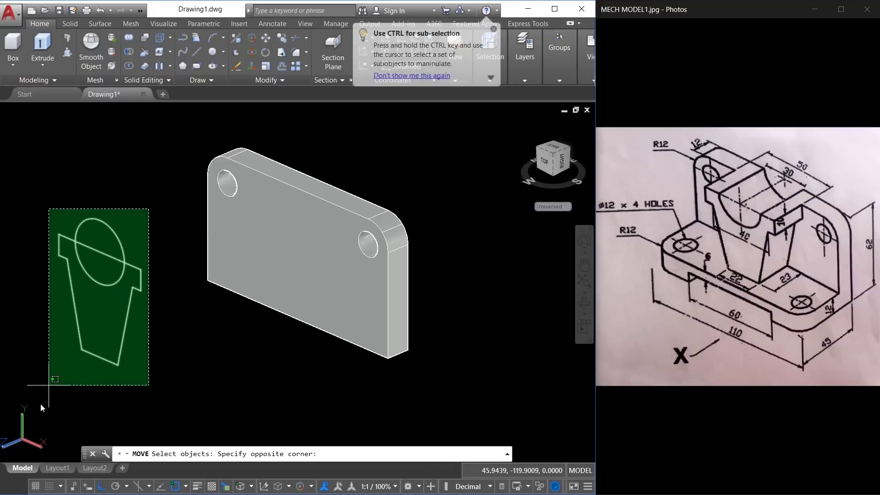
left_click(49, 411)
key("Return")
left_click(103, 257)
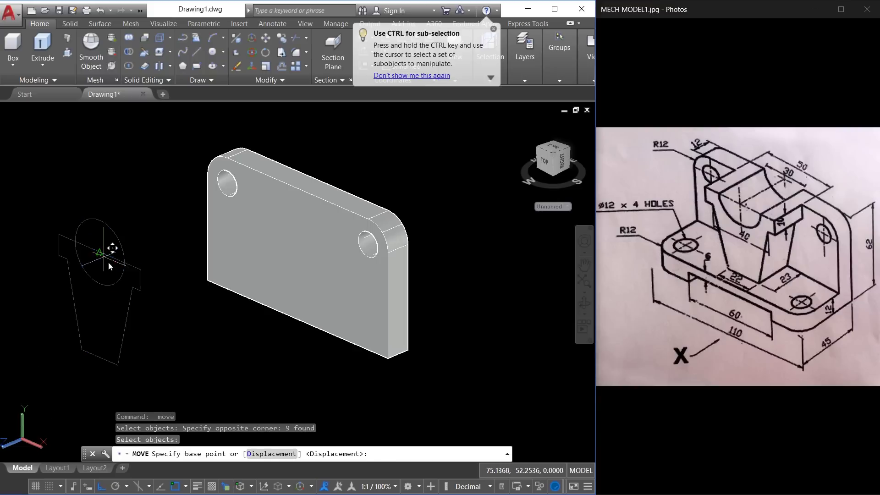
left_click(297, 192)
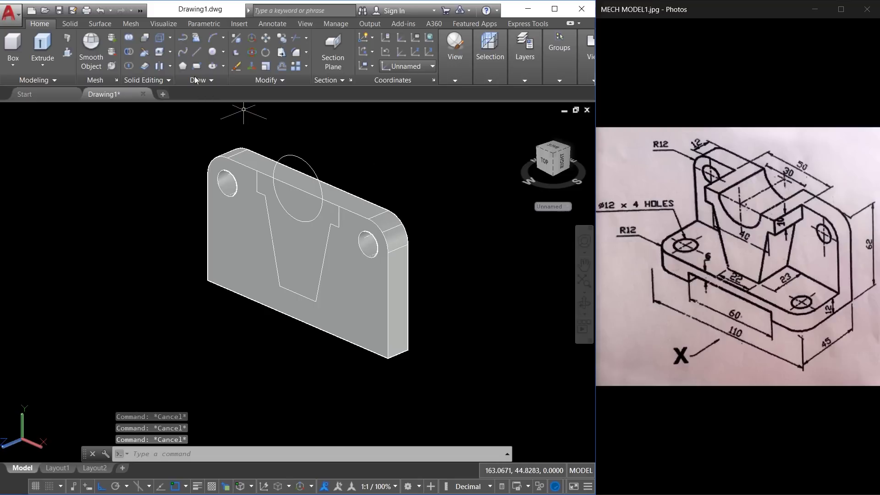
Step: Presspull the circle's lower half back through the plate and the remaining support profile 23 units forward
left_click(67, 52)
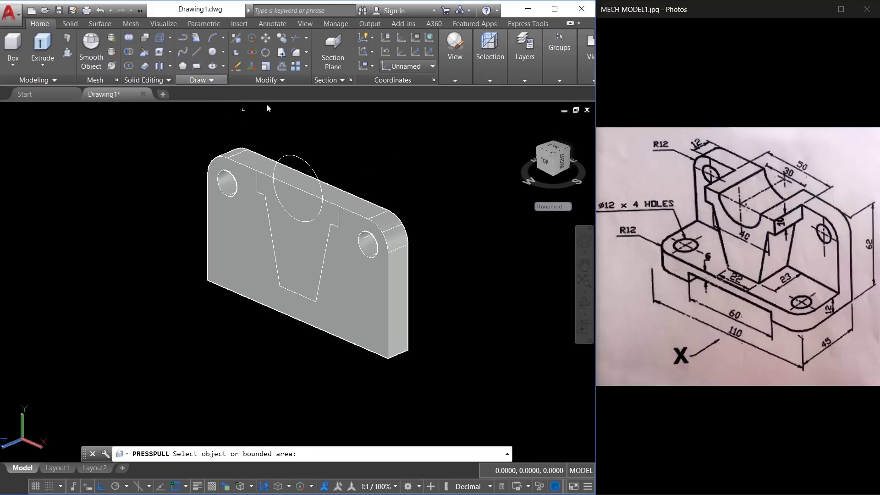
left_click(290, 202)
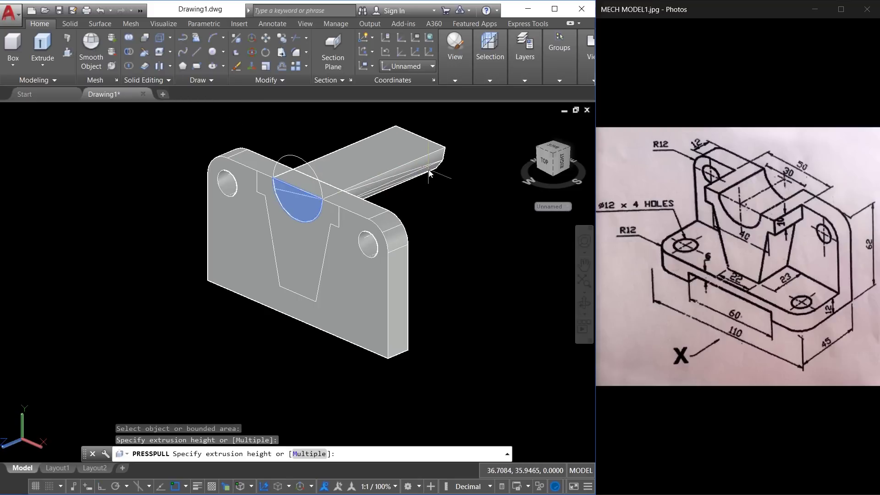
left_click(428, 175)
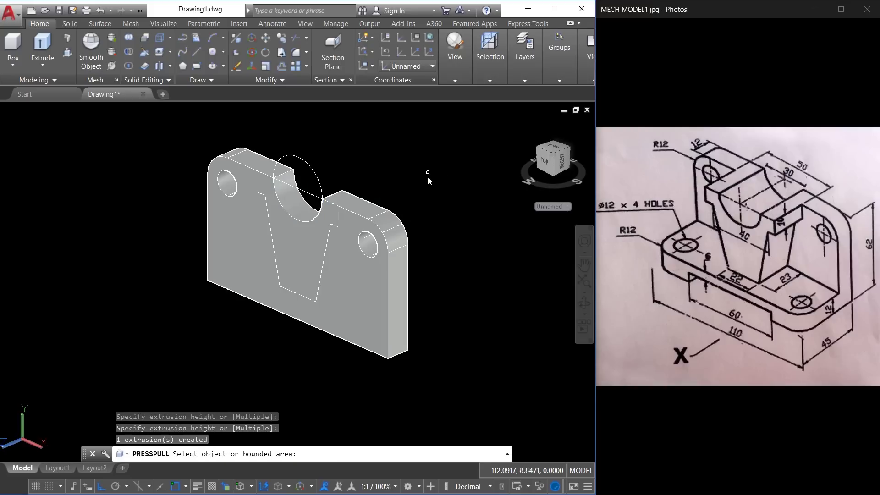
left_click(301, 252)
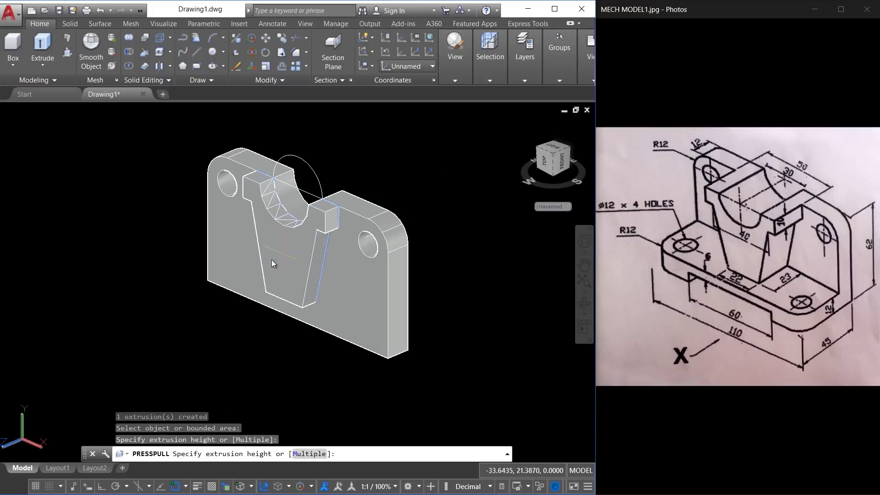
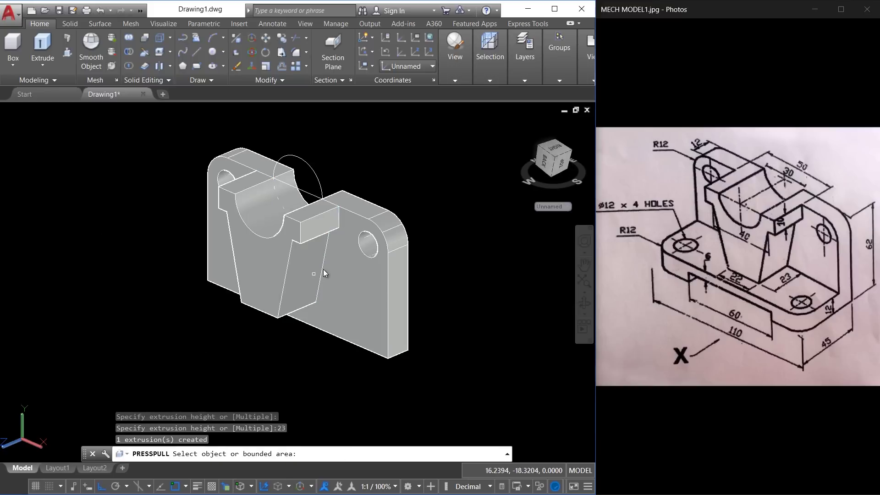
Step: Erase the leftover construction circle and straight line at the top of the central support
scroll(331, 167, "up", 2)
left_click(328, 167)
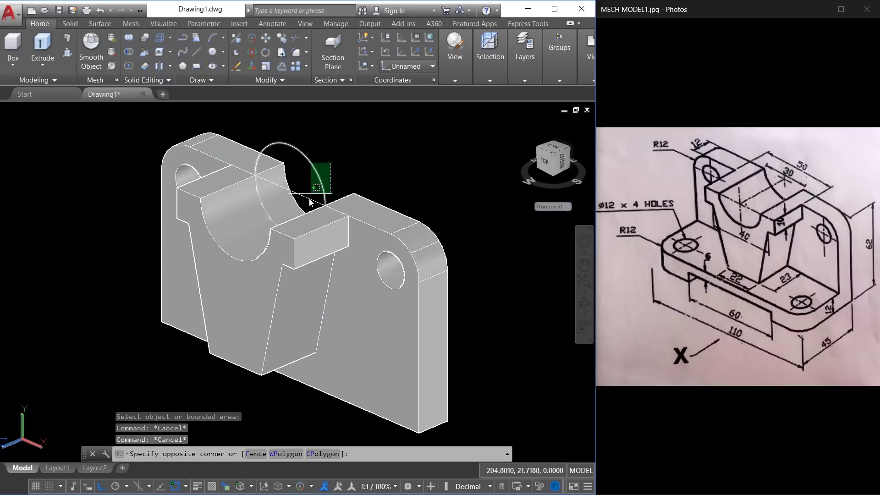
left_click(307, 206)
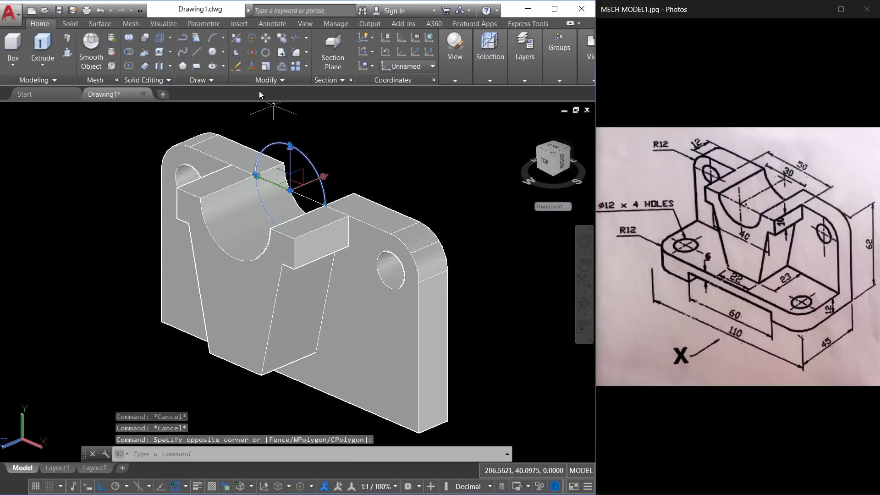
left_click(237, 68)
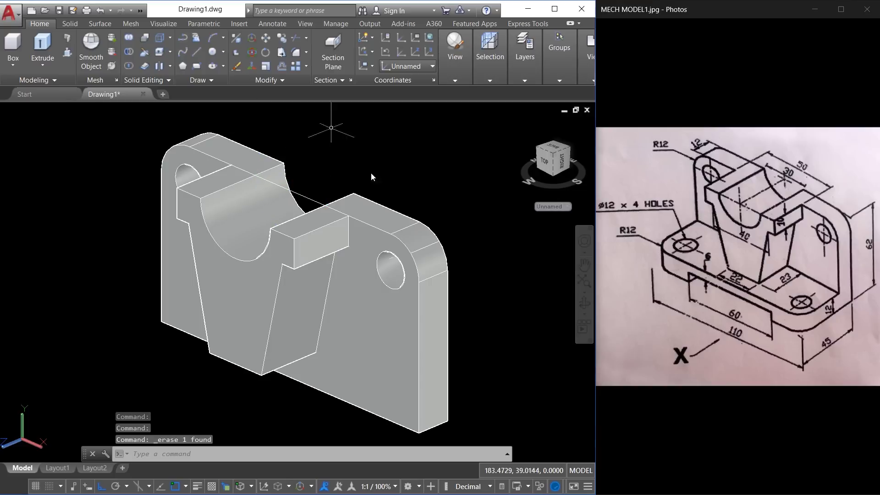
left_click(306, 199)
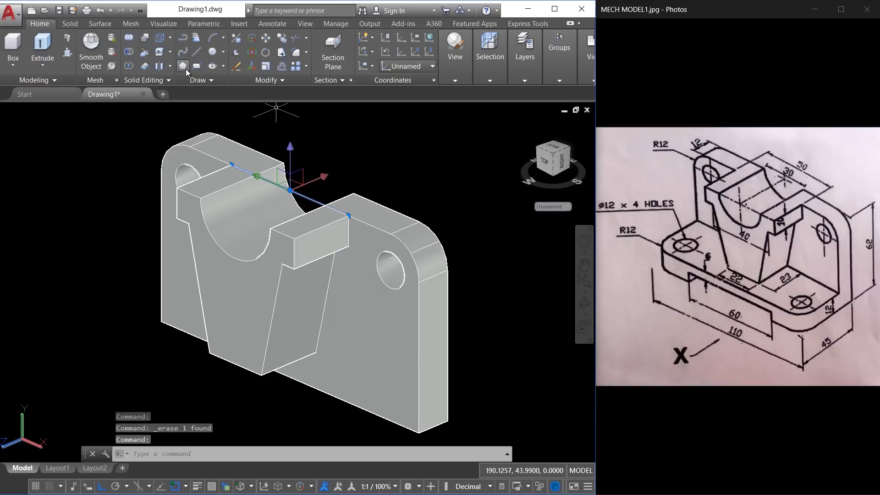
left_click(237, 68)
Step: Set the coordinate system back to World
scroll(288, 183, "down", 4)
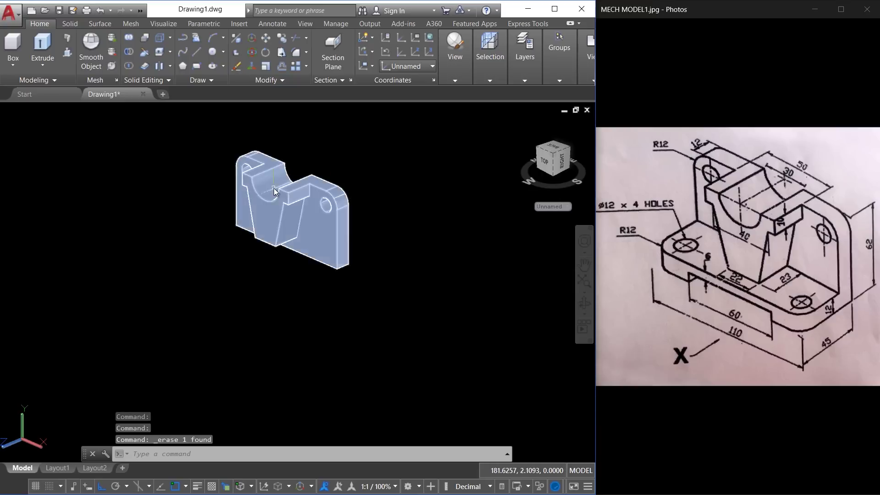
scroll(312, 213, "up", 2)
middle_click_drag(313, 224, 319, 242)
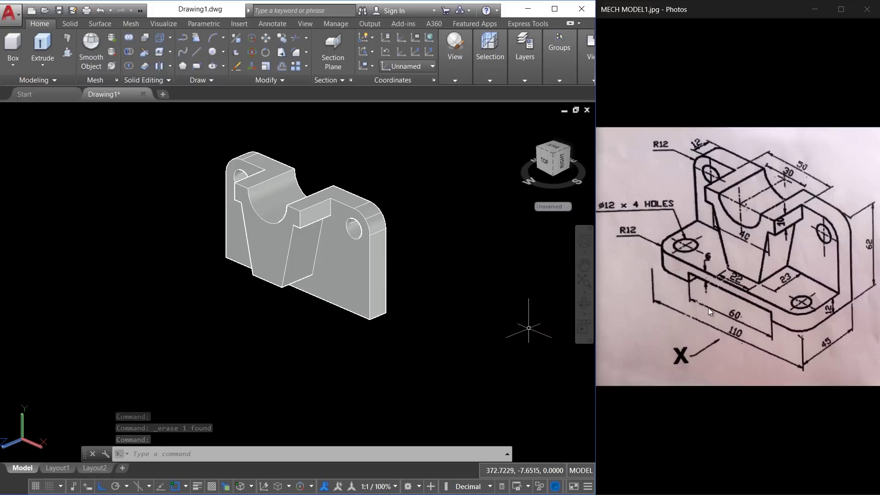
left_click(173, 26)
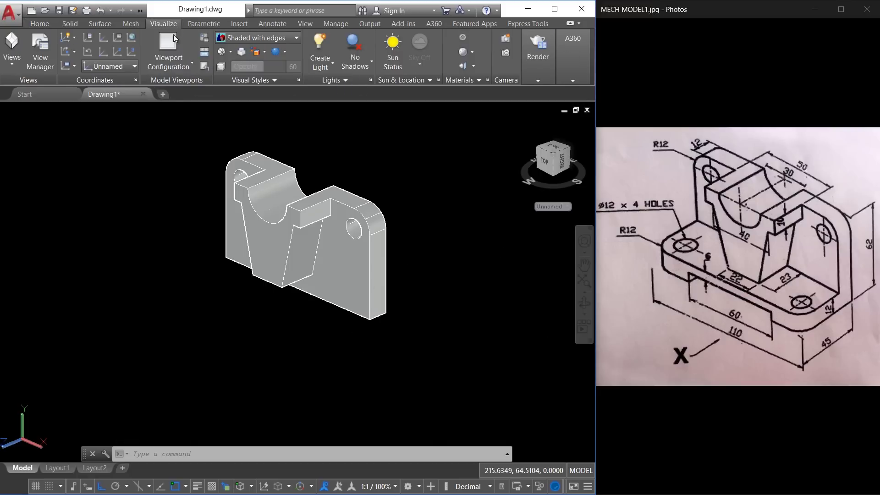
left_click(109, 66)
left_click(114, 81)
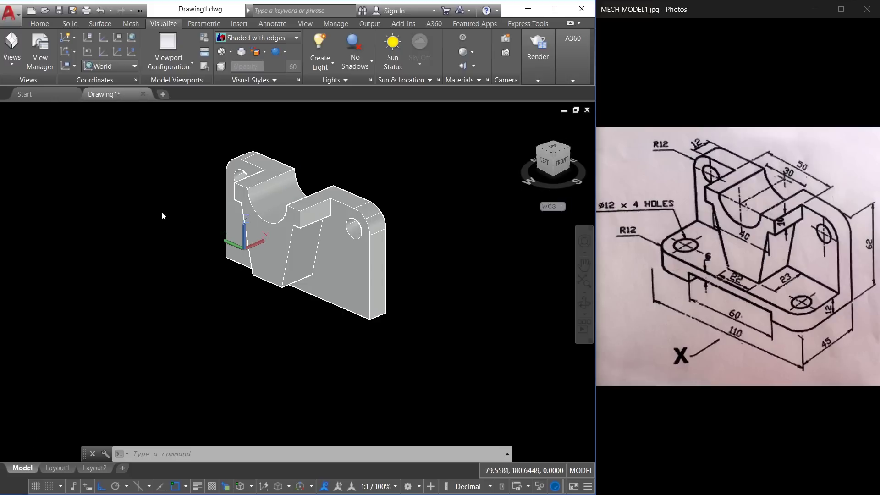
Step: Draw a closed rectangular polyline for the base, 45 deep and 110 wide, starting at the plate's lower right back corner
middle_click_drag(200, 289, 243, 316, "shift")
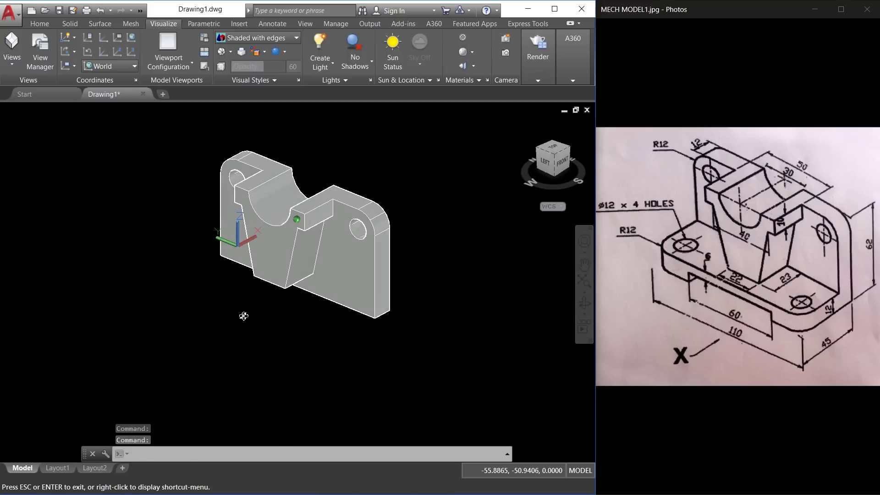
left_click(37, 25)
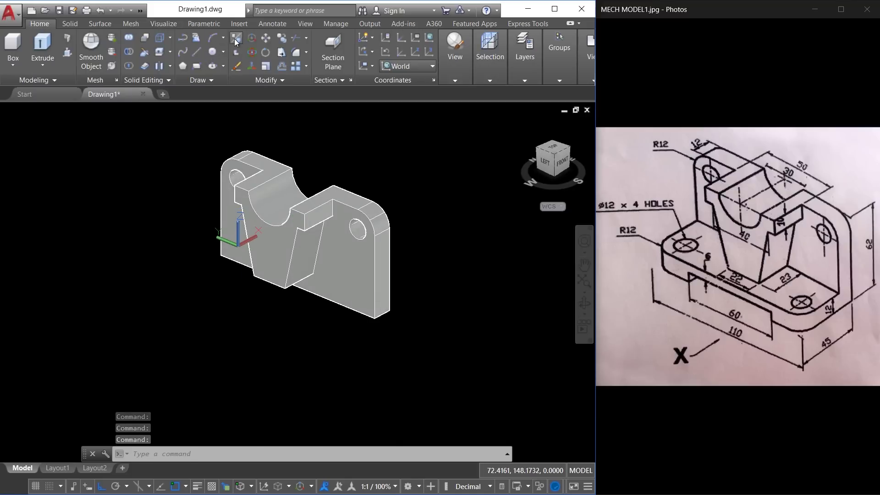
left_click(182, 37)
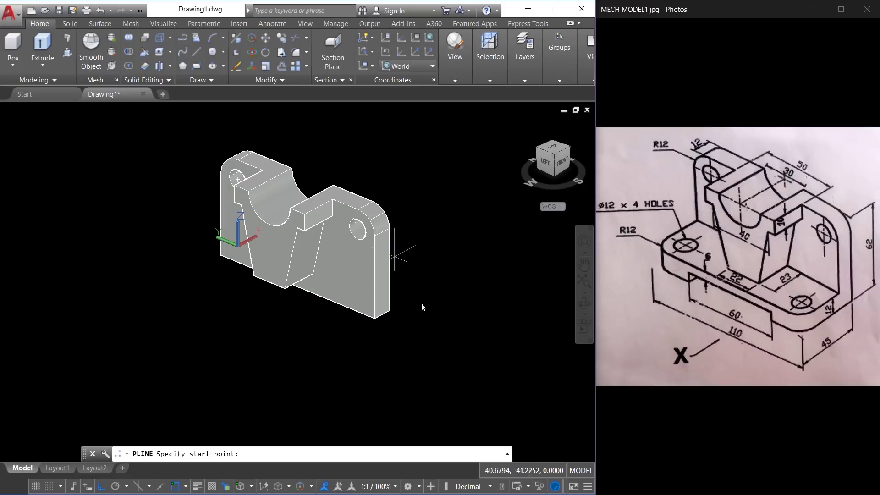
left_click(390, 313)
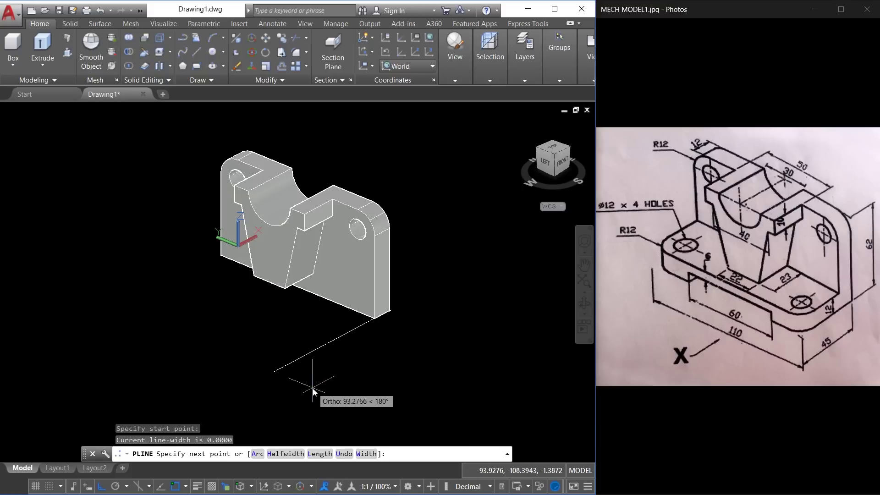
type("45")
key("Return")
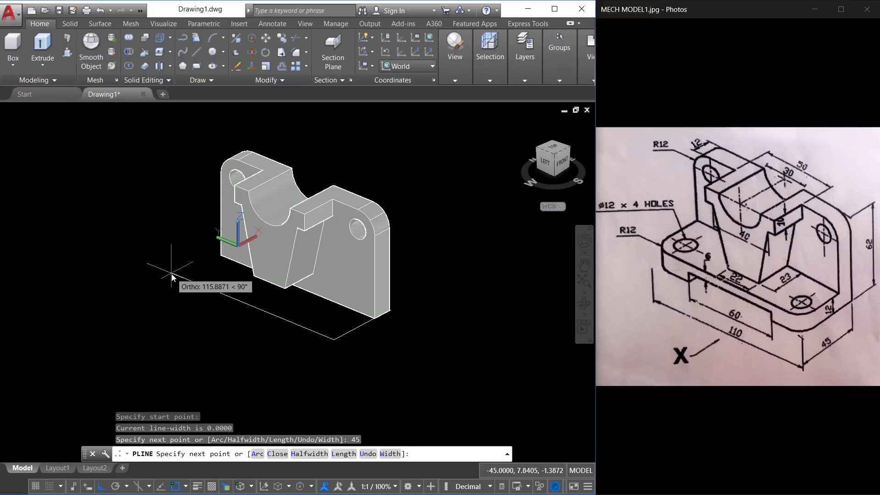
type("110")
key("Return")
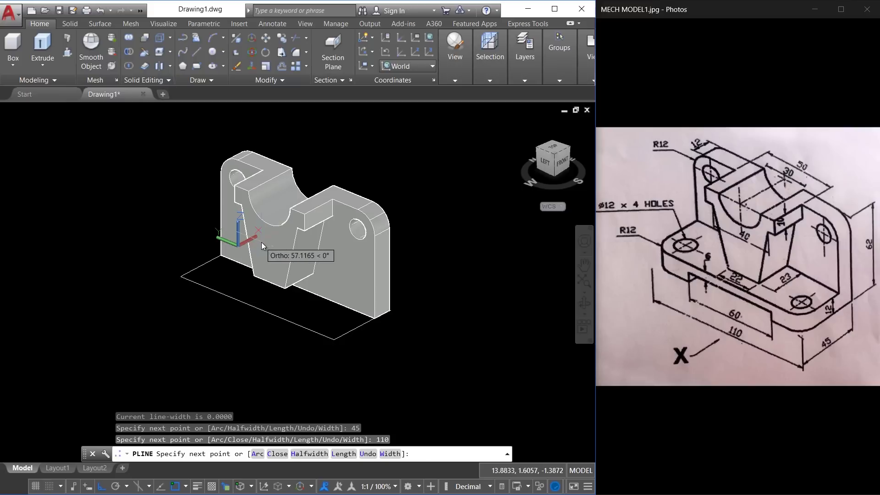
right_click(340, 274)
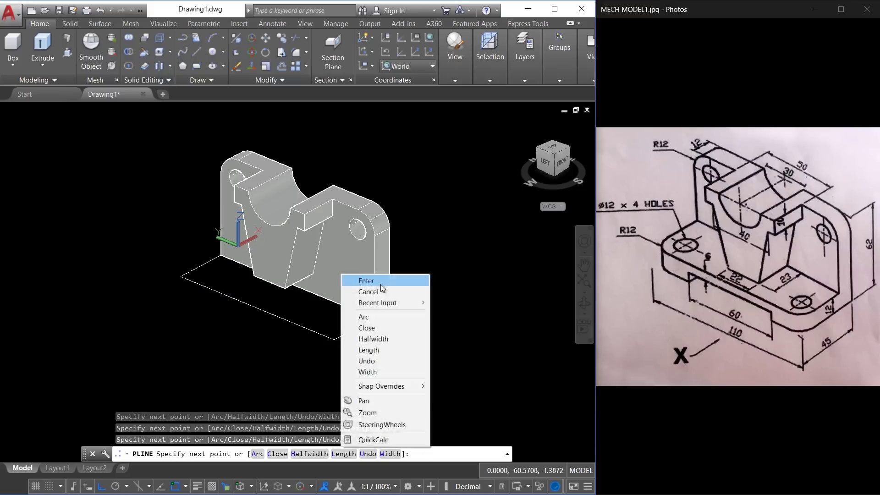
left_click(375, 327)
Step: Fillet both front corners of the base outline with a radius of 12
scroll(342, 314, "up", 2)
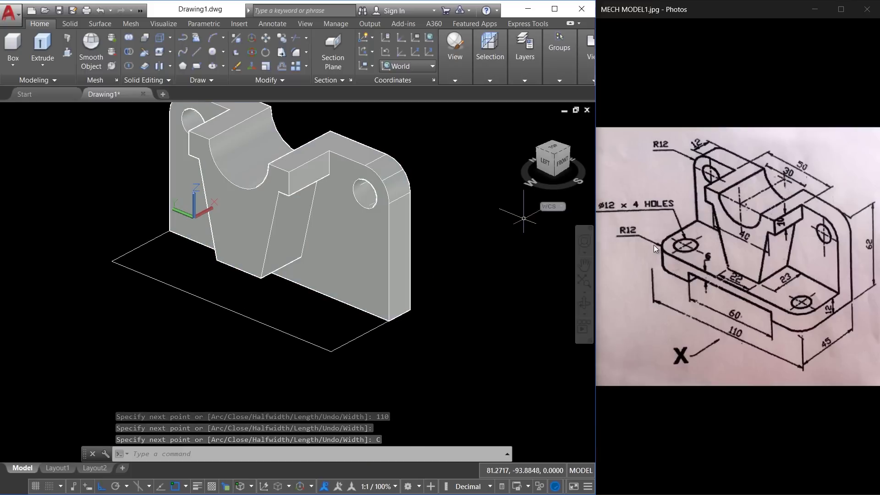
left_click(307, 52)
left_click(315, 71)
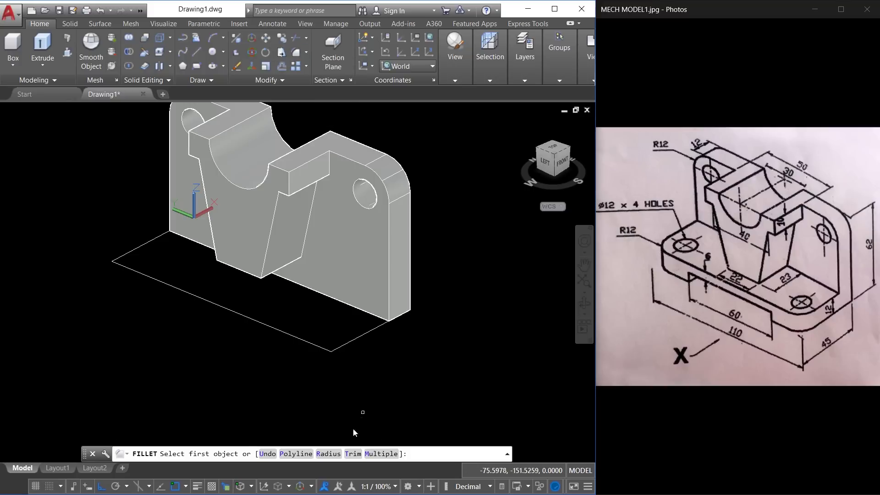
type("R")
key("Return")
key("Return")
left_click(132, 258)
left_click(132, 255)
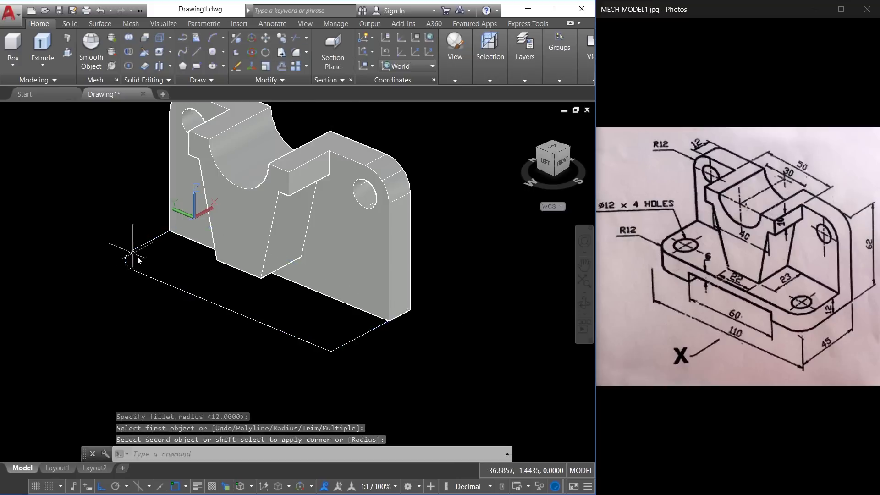
key("Return")
left_click(328, 343)
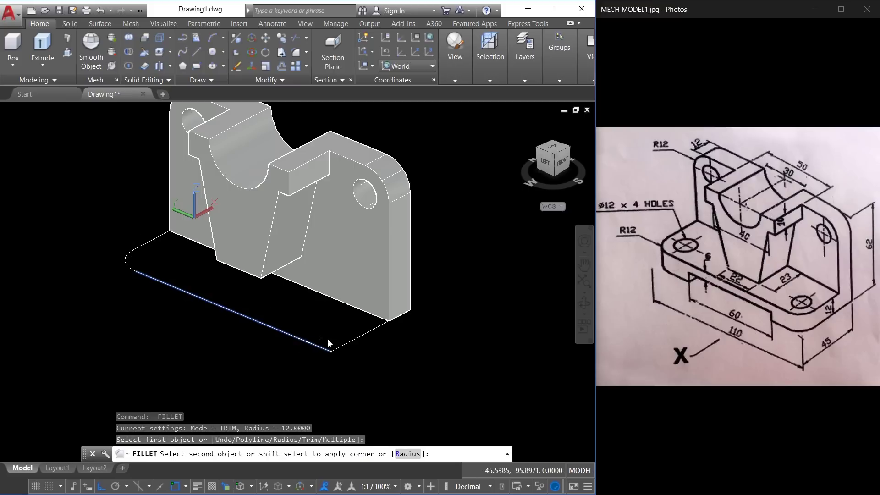
left_click(357, 342)
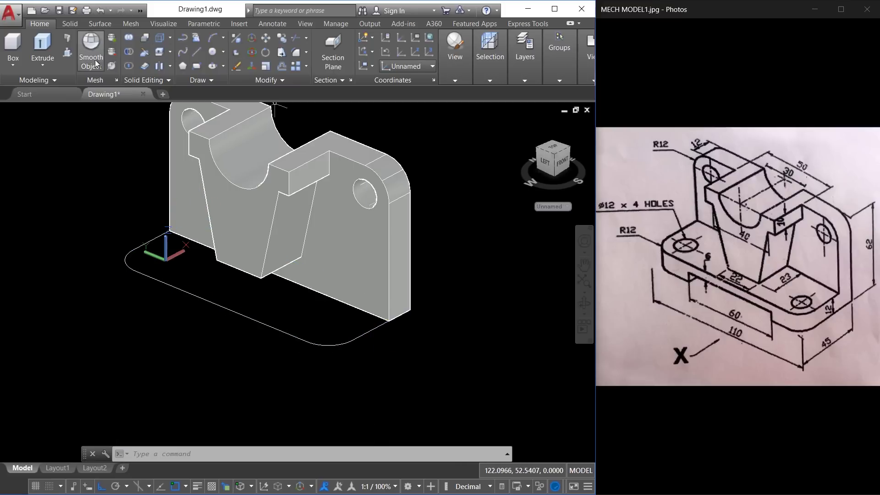
Step: Extrude the rounded base outline upward by 12
left_click(43, 45)
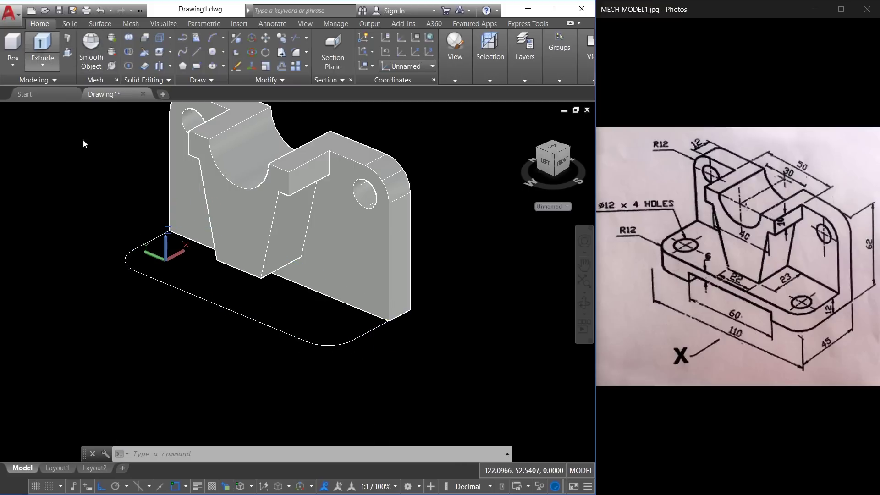
left_click(177, 289)
right_click(198, 273)
left_click(219, 277)
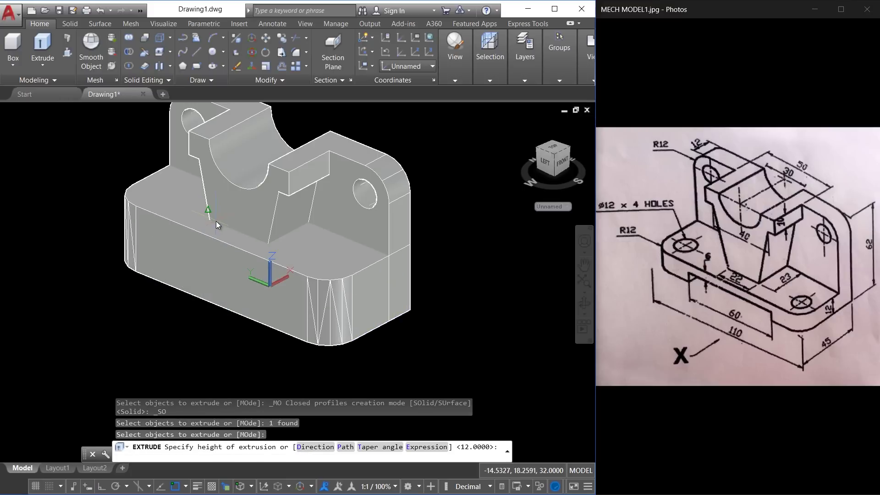
type("12")
key("Return")
scroll(229, 218, "up", 3)
key("Escape")
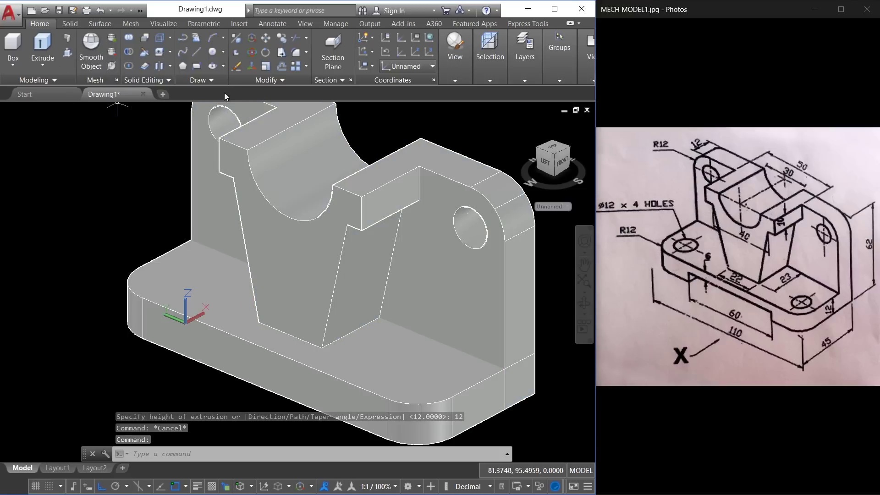
Step: Draw a 12-diameter circle on the base's top face, centred on the left front corner's arc
left_click(223, 52)
left_click(237, 94)
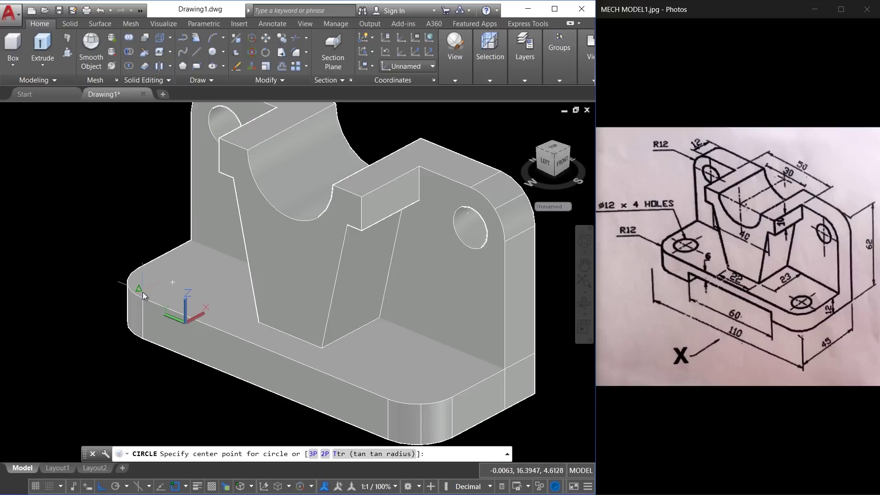
left_click(174, 282)
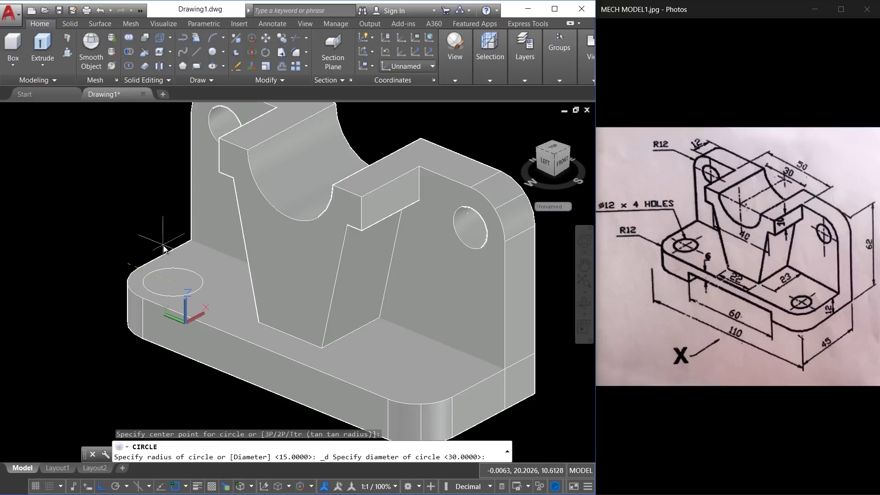
type("12")
key("Return")
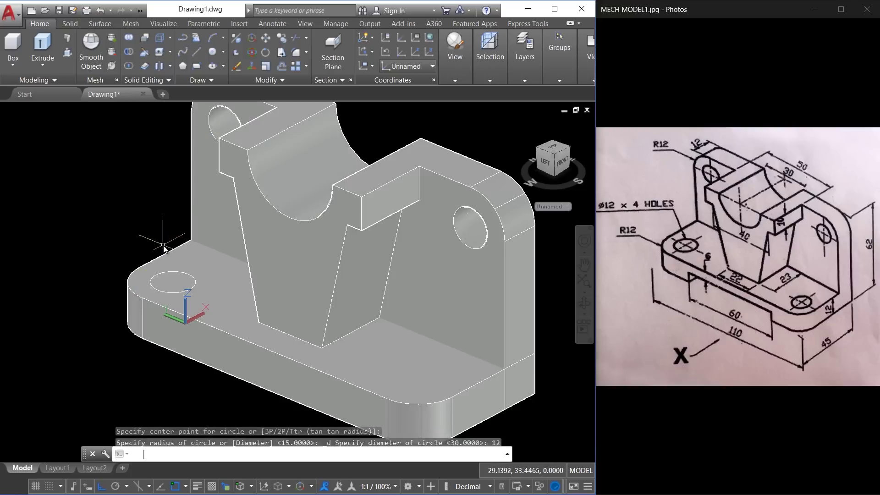
Step: Draw a matching circle of radius 6 on the base's top face, centred on the right front corner's arc
middle_click_drag(386, 348, 343, 291)
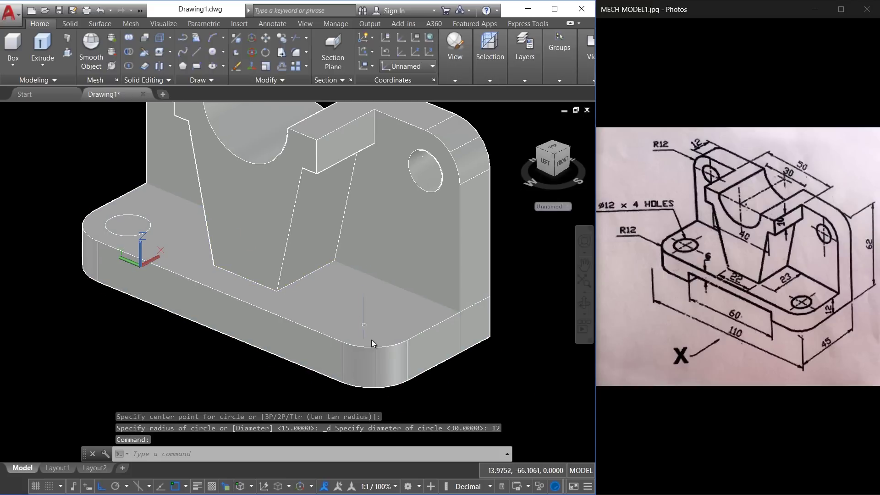
key("Return")
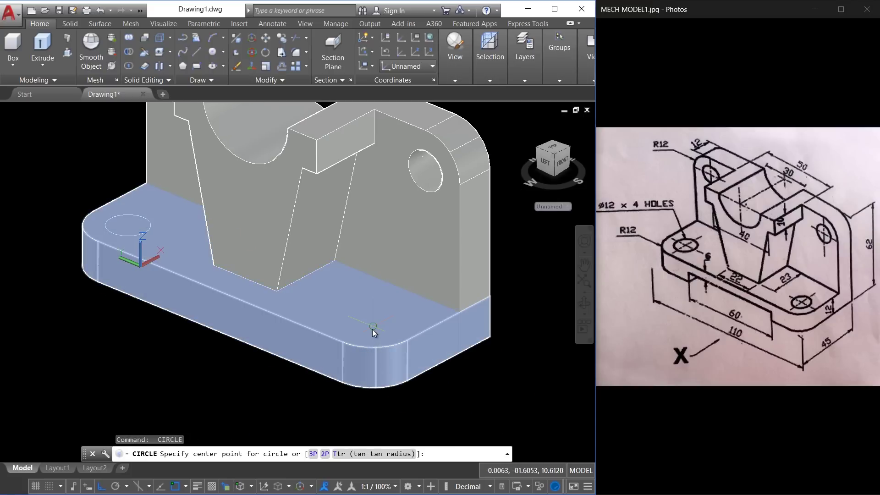
left_click(372, 329)
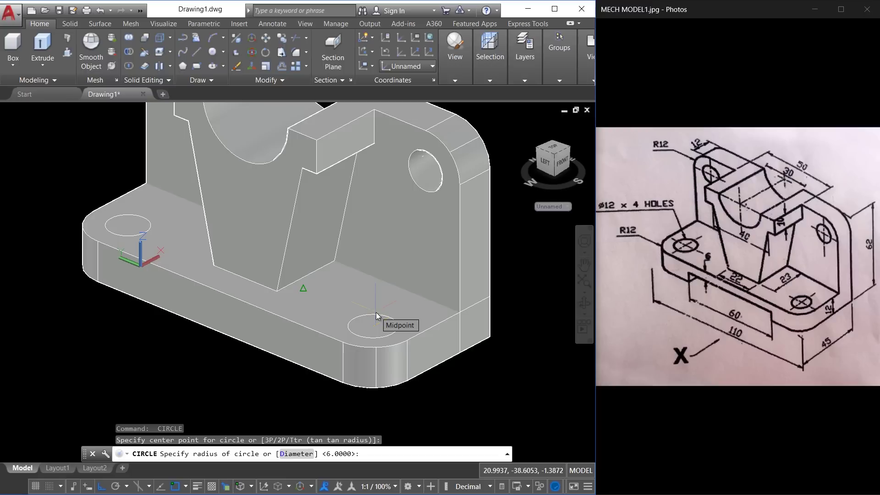
key("Escape")
key("Escape")
key("Escape")
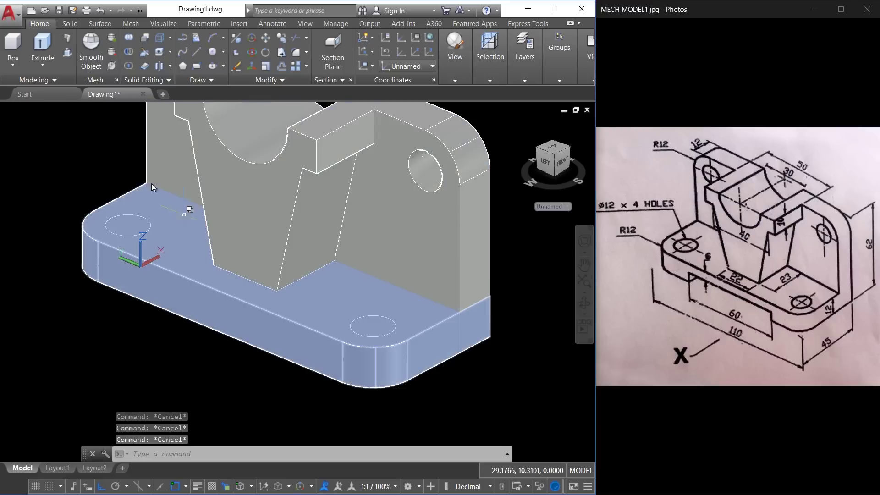
Step: Presspull both circles down through the base to cut the two mounting holes
left_click(67, 51)
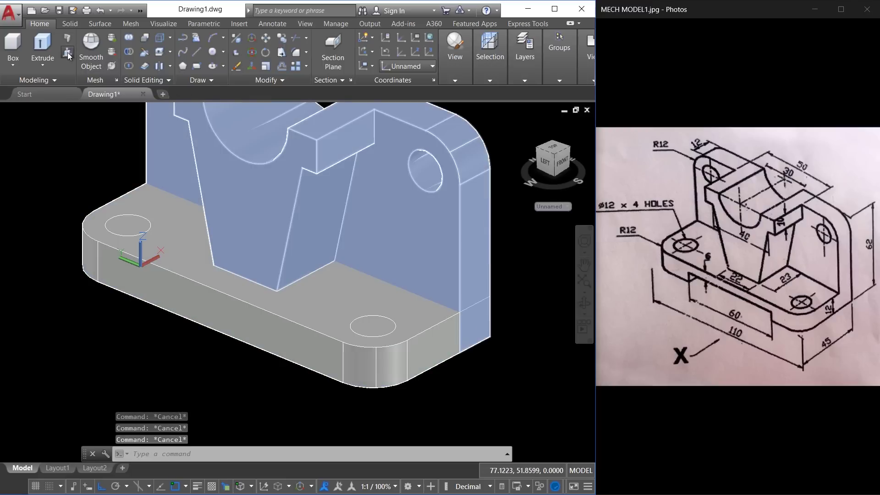
left_click(127, 232)
left_click(138, 356)
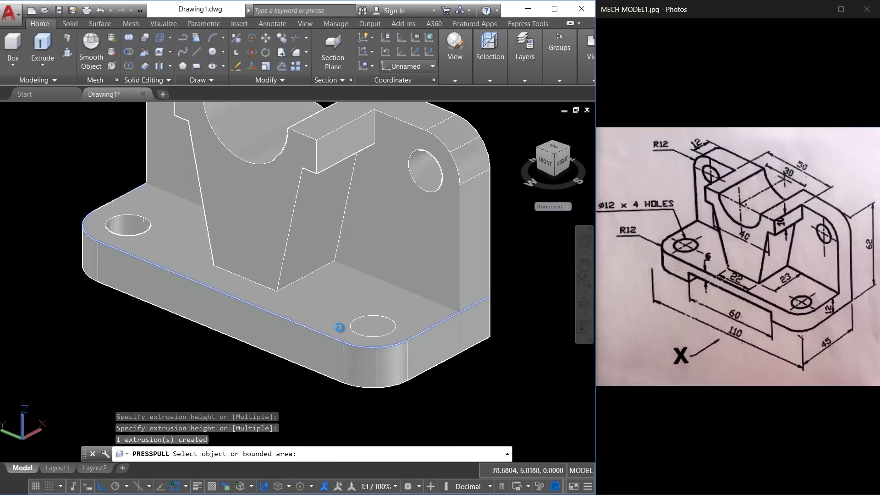
left_click(375, 335)
left_click(380, 410)
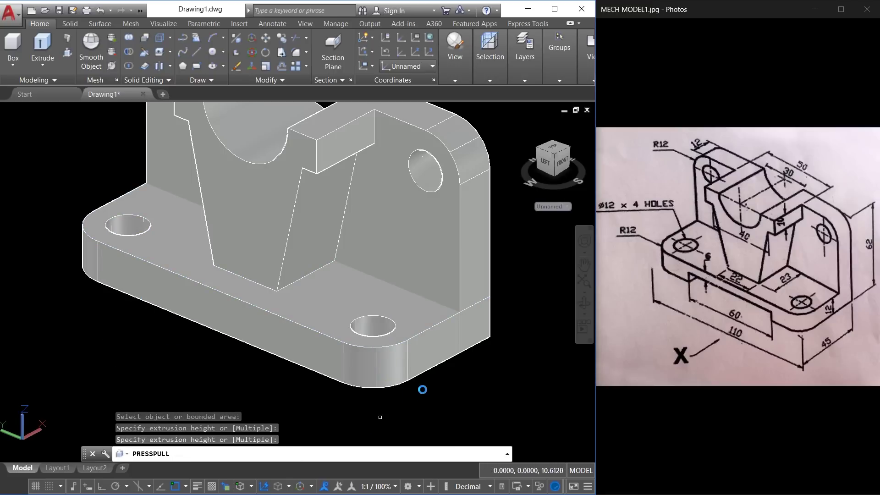
key("Escape")
key("Escape")
middle_click_drag(389, 336, 320, 212, "shift")
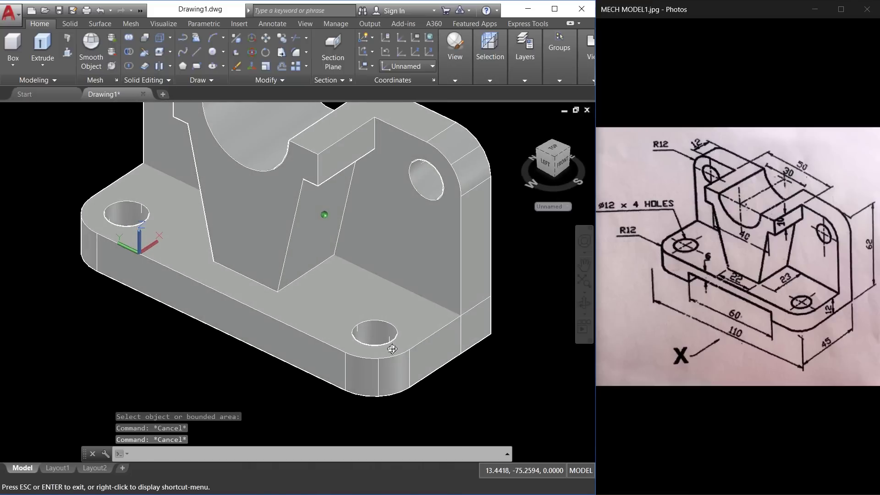
middle_click_drag(399, 315, 439, 335, "shift")
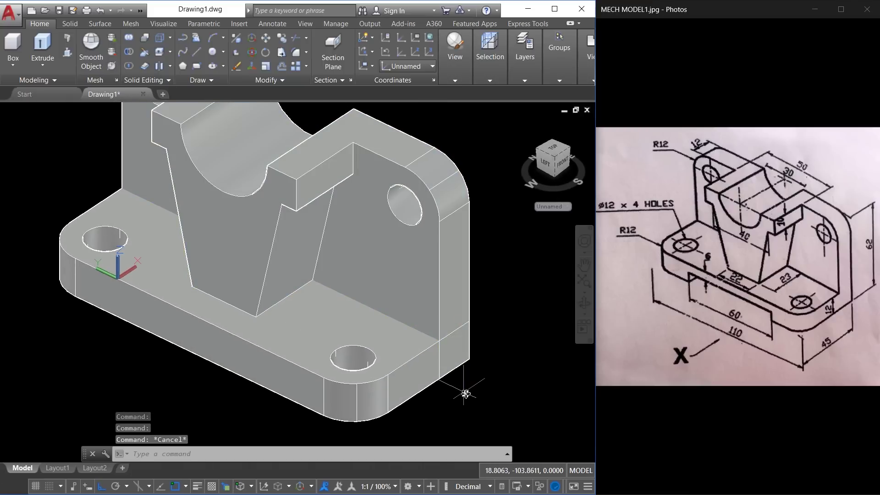
Step: Union the back plate with its tapered support and the base into a single solid
key("Escape")
left_click(453, 260)
key("Escape")
left_click(411, 391)
key("Escape")
middle_click_drag(472, 261, 132, 149, "shift")
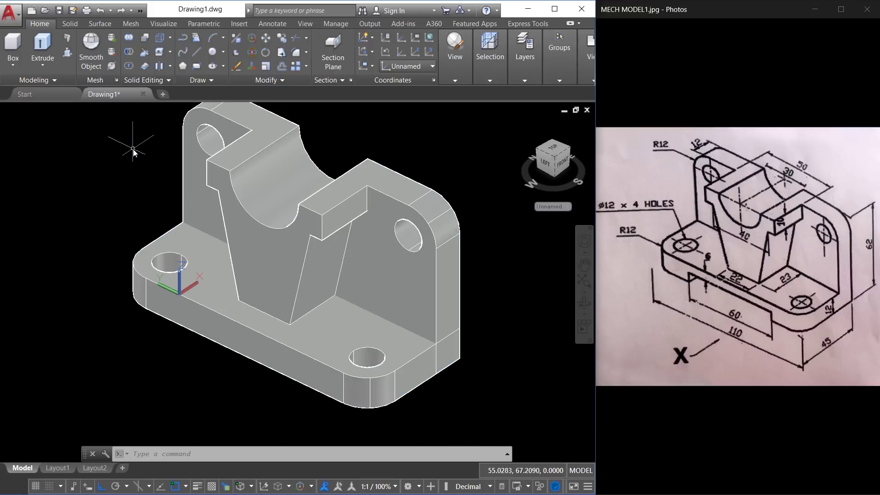
left_click(129, 37)
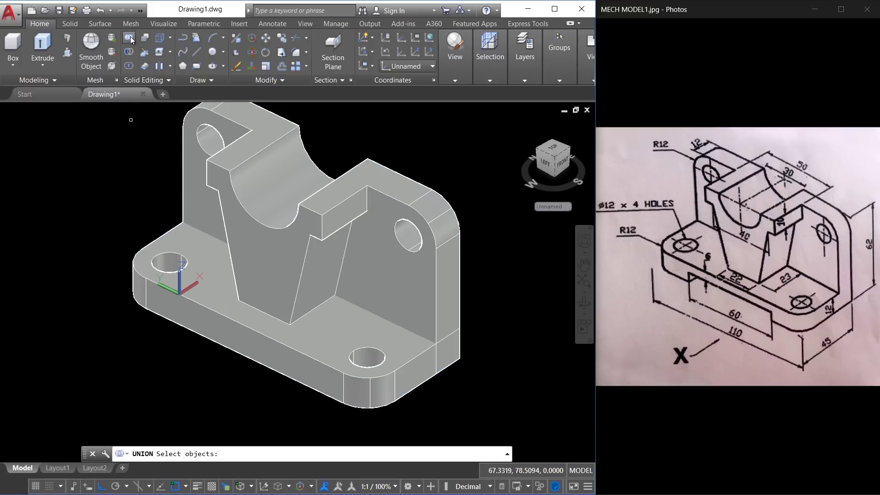
left_click(443, 222)
left_click(400, 386)
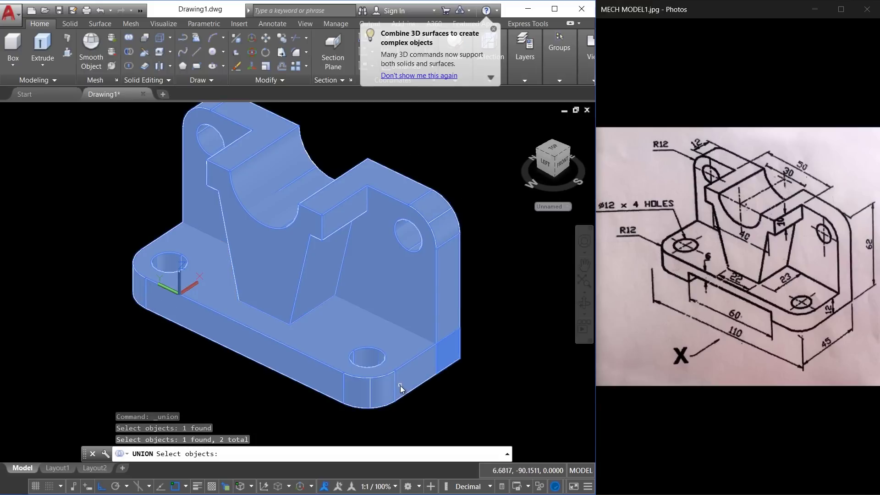
key("Return")
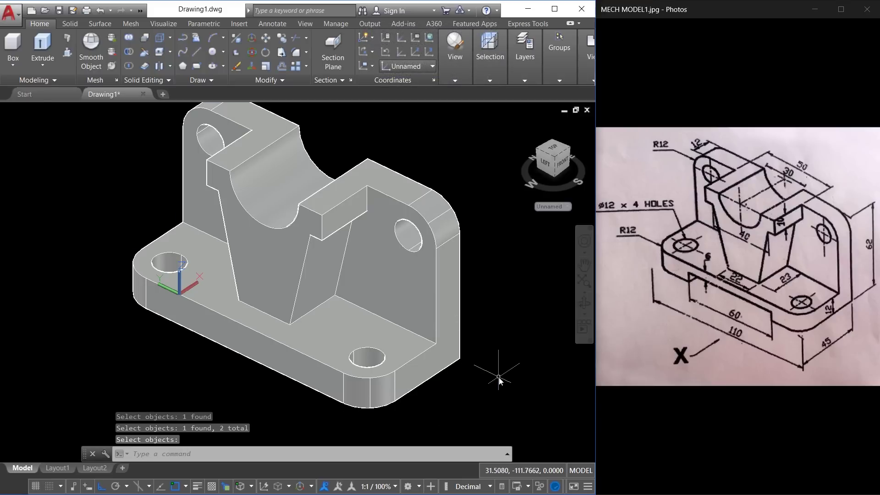
Step: Set the UCS to the preset Left orientation for drawing on the base's front face
scroll(485, 386, "down", 1)
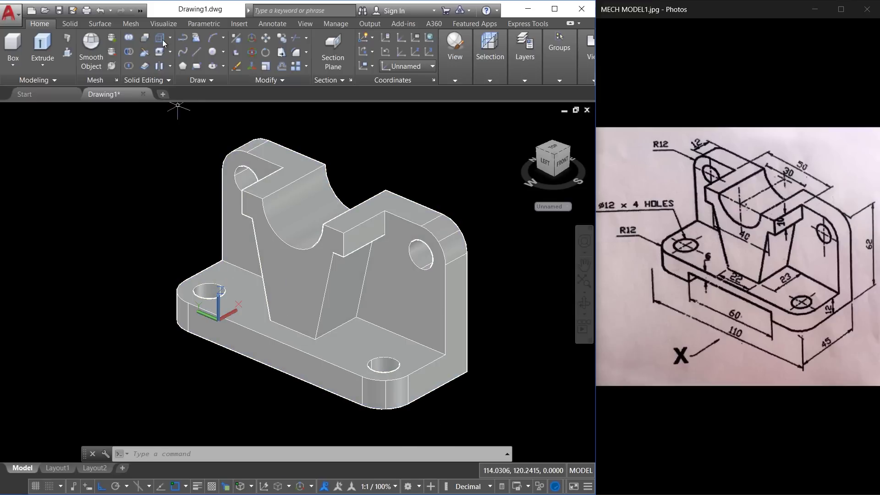
left_click(158, 27)
left_click(108, 65)
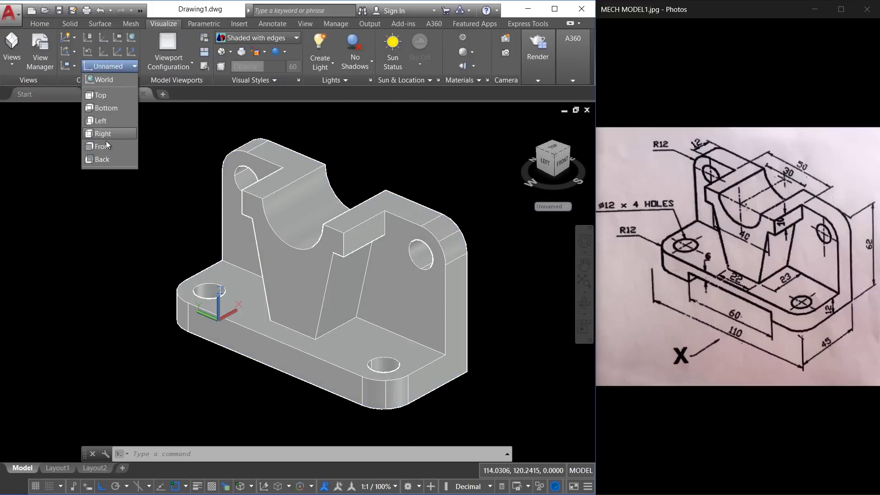
left_click(104, 122)
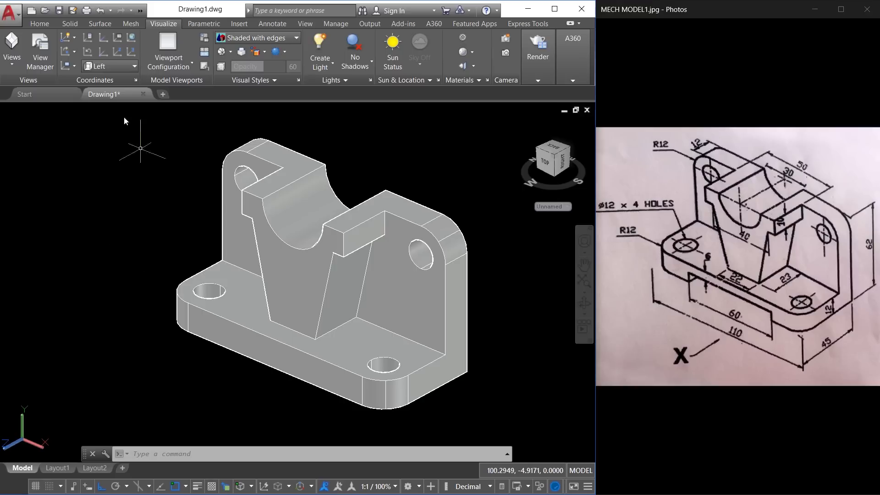
scroll(55, 46, "up", 4)
Step: Draw a rectangle 60 long and 6 wide in the empty space beside the bracket's base
type("rec")
key("Return")
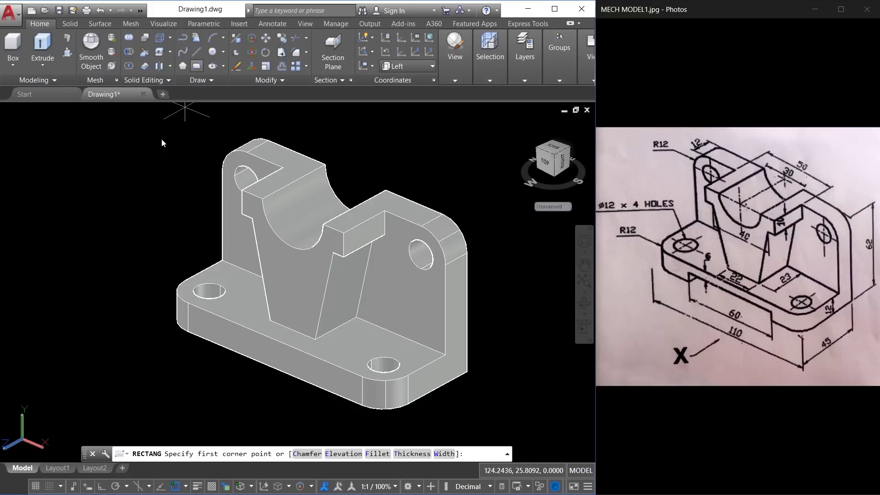
left_click(74, 342)
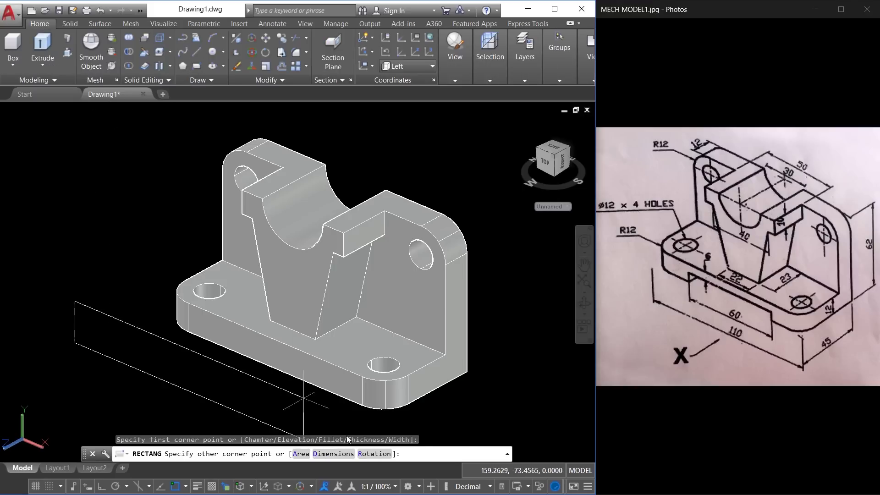
left_click(333, 453)
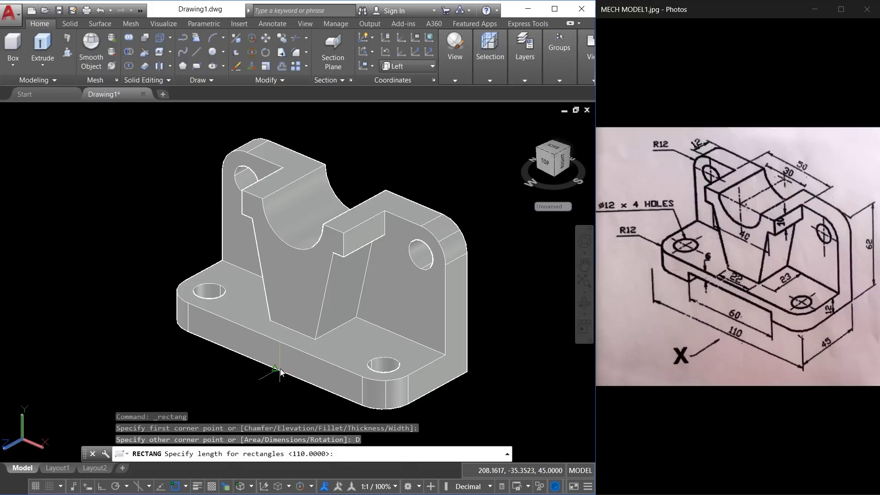
type("60")
key("Return")
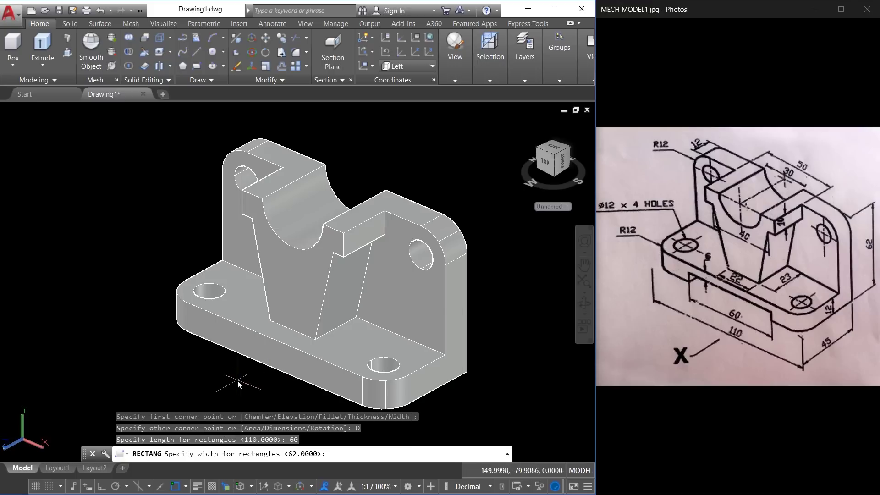
type("6")
key("Return")
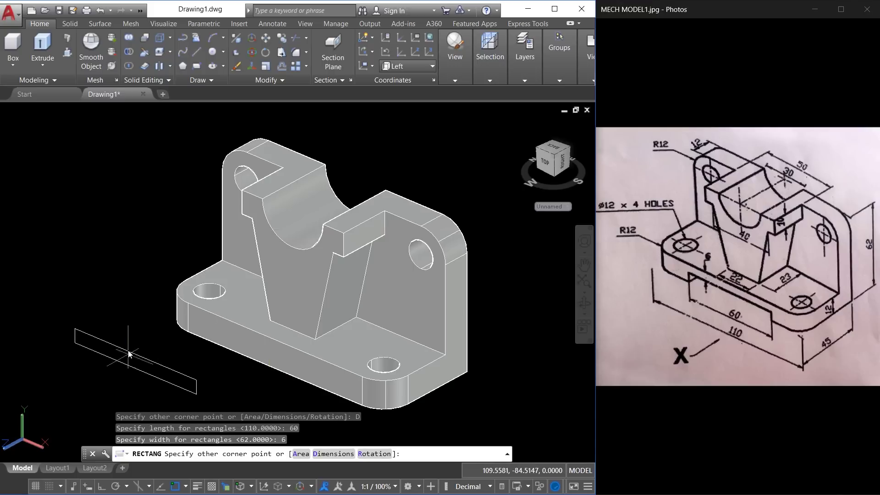
key("Escape")
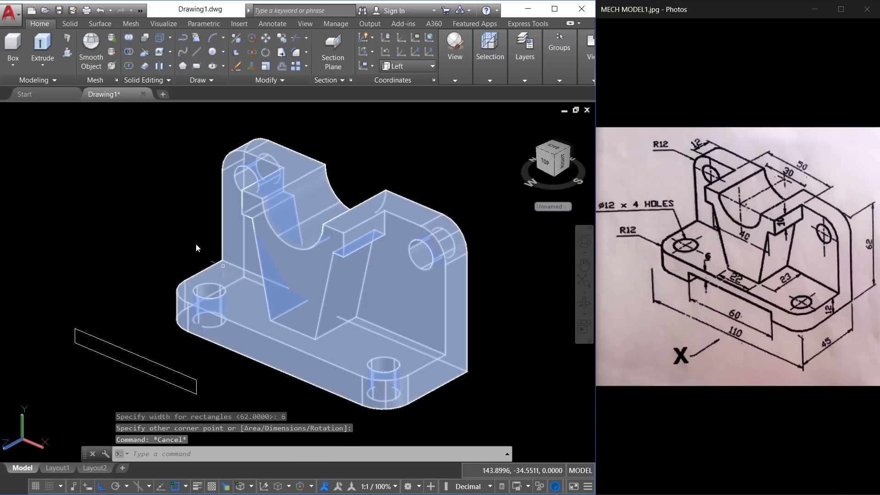
Step: Move the 60 by 6 rectangle by its lower edge's midpoint onto the midpoint of the base's bottom front edge
left_click(260, 39)
left_click(156, 316)
left_click(123, 388)
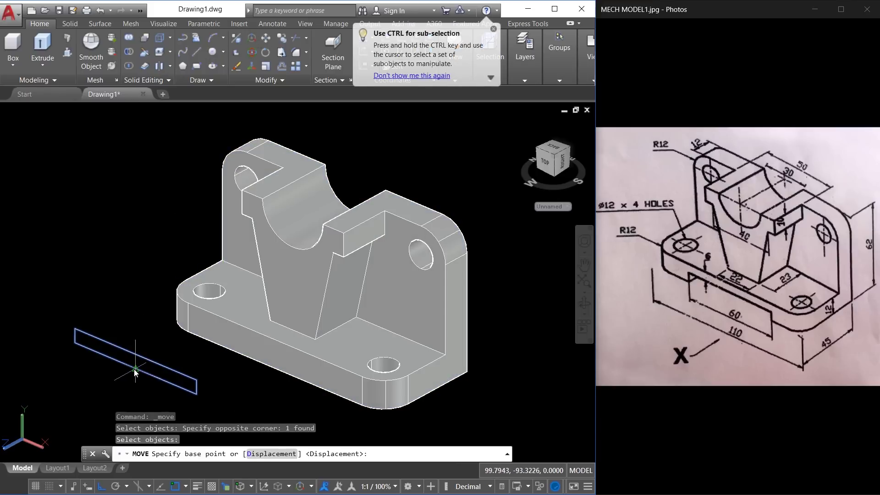
left_click(135, 369)
left_click(264, 379)
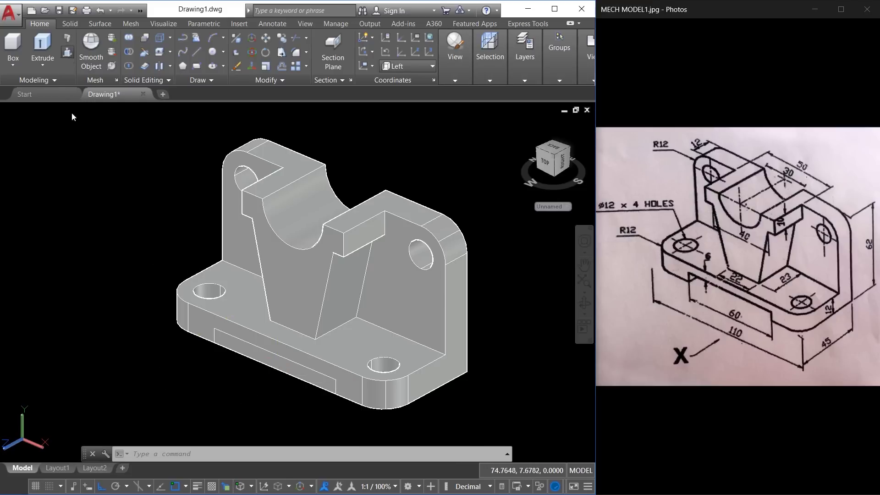
Step: Presspull the rectangle back through the whole base to cut the bottom slot
left_click(67, 52)
left_click(280, 365)
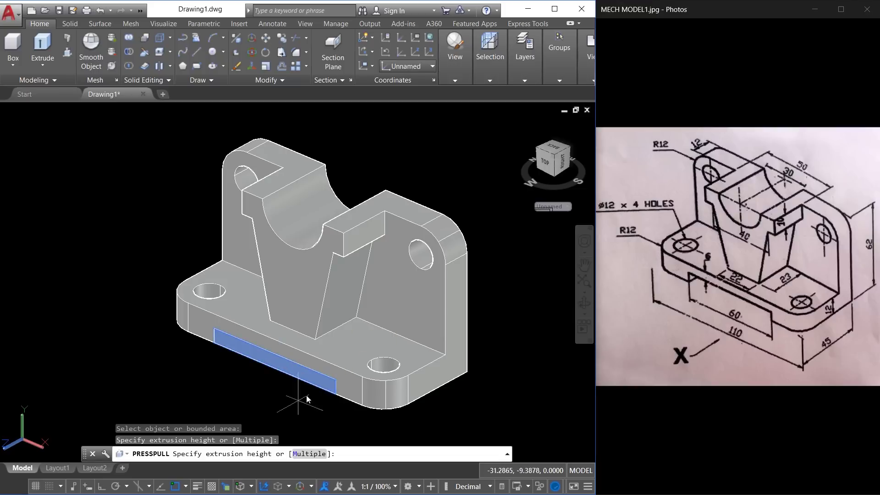
left_click(518, 308)
key("Escape")
key("Escape")
mouse_move(287, 380)
middle_mouse_down("shift")
mouse_move(289, 265)
mouse_move(307, 403)
mouse_move(255, 369)
mouse_move(314, 369)
middle_mouse_up("shift")
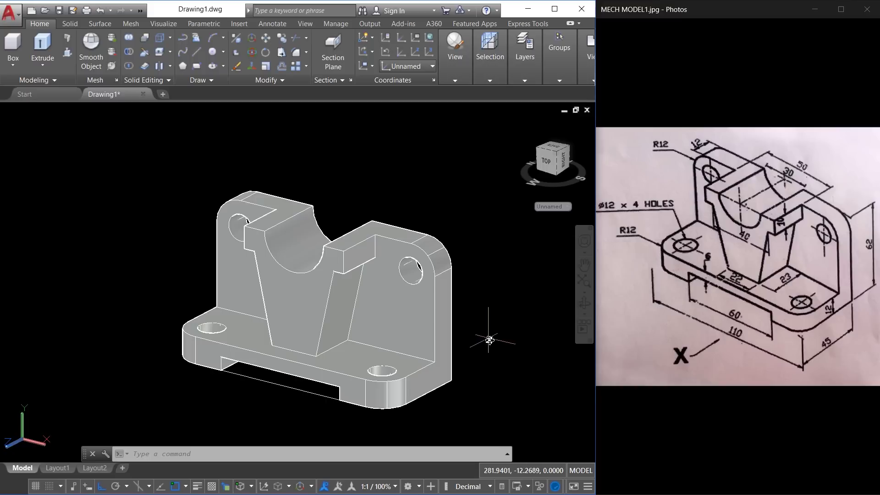
Step: Erase the bracket solid to isolate the leftover construction outlines
left_click(399, 319)
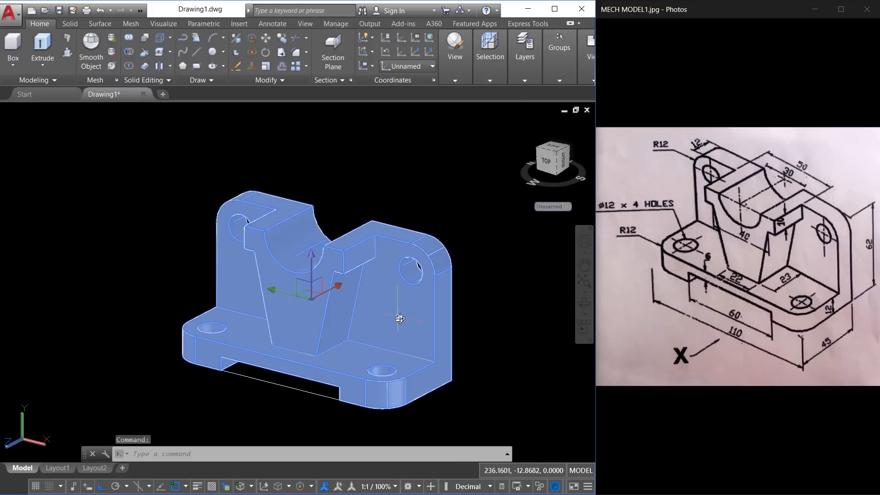
right_click(399, 319)
left_click(422, 126)
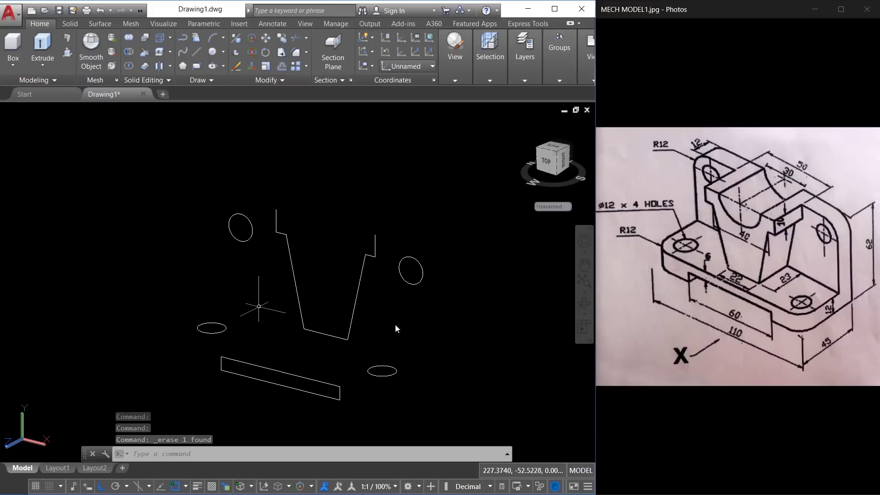
Step: Move all leftover circles, support profile lines and the slot rectangle well away from the bracket's location
left_click(265, 37)
left_click(182, 206)
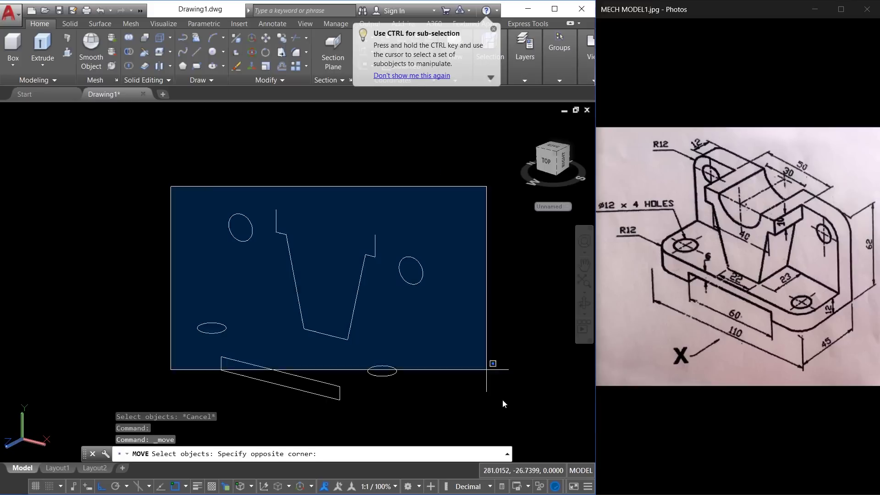
left_click(477, 408)
key("Return")
left_click(440, 362)
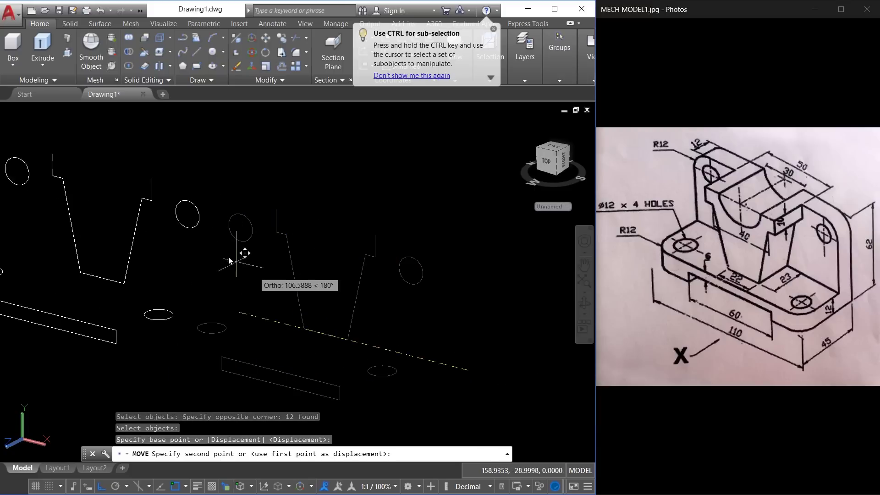
left_click(123, 213)
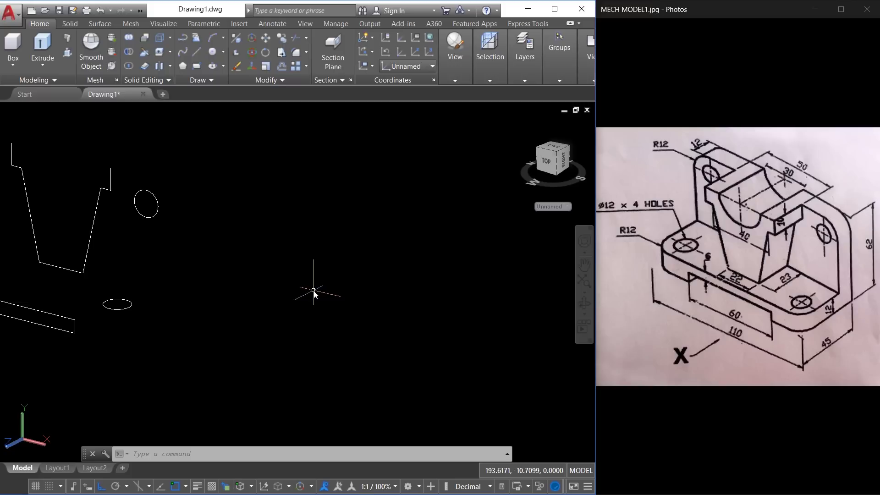
Step: Restore the erased bracket solid with the OOPS command
type("oops")
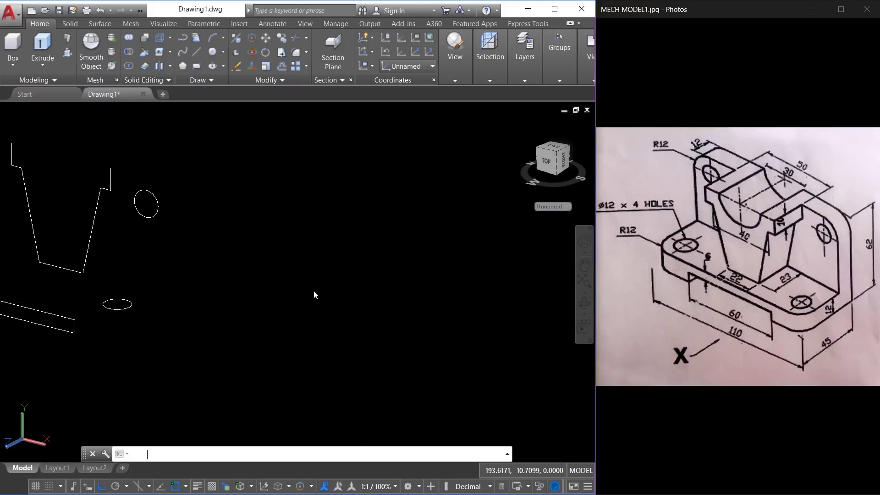
key("Return")
scroll(312, 318, "down", 2)
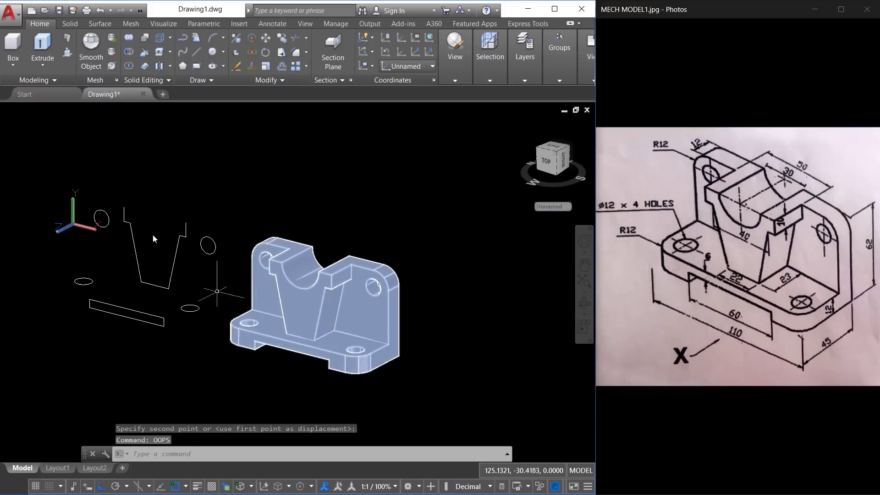
Step: Erase all the construction outlines beside the bracket, leaving only the solid
left_click(41, 175)
left_click(230, 376)
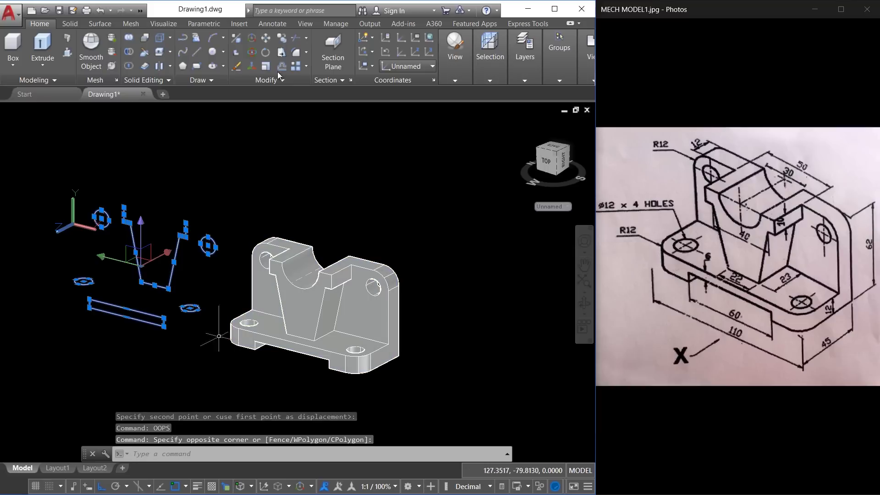
left_click(239, 66)
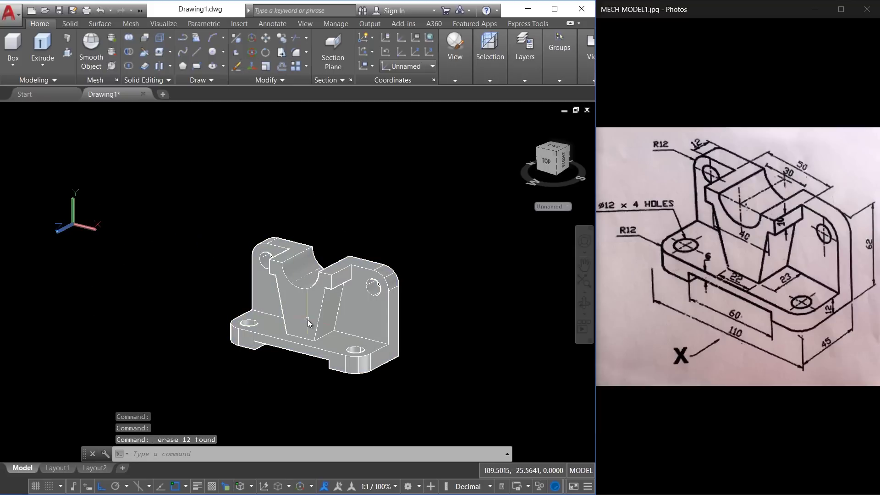
scroll(307, 320, "up", 4)
middle_click_drag(396, 337, 456, 363, "shift")
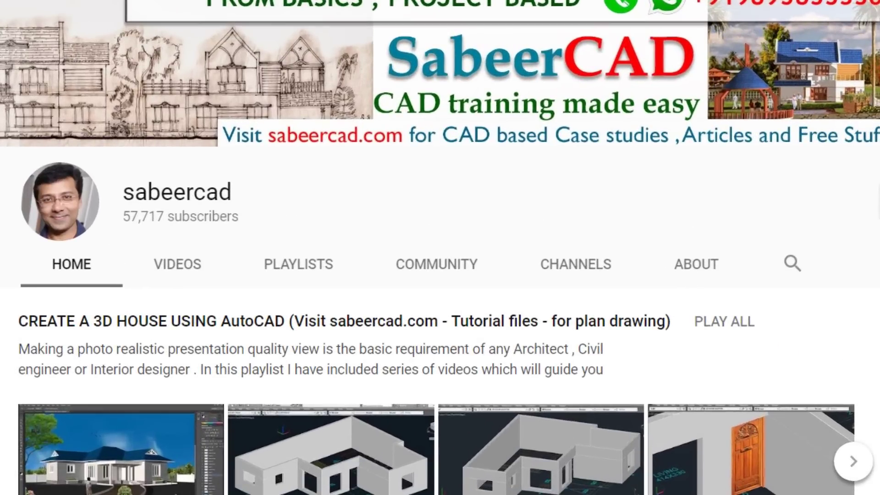
scroll(440, 247, "down", 5)
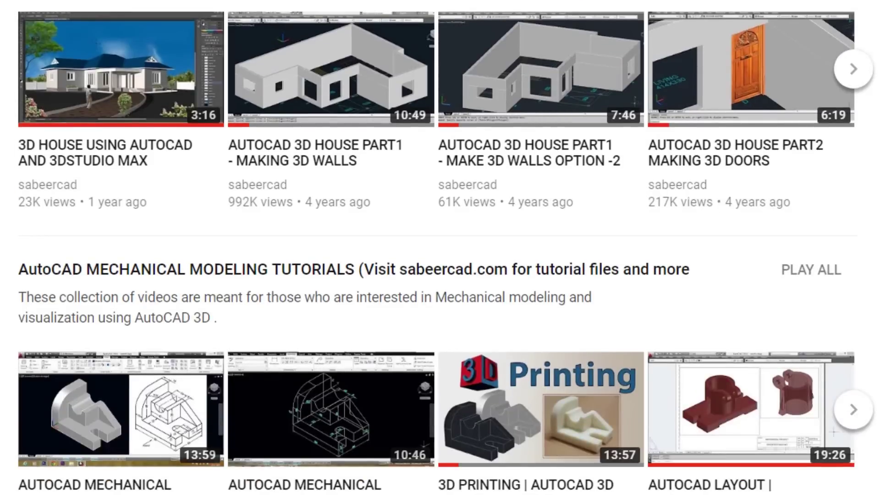
Step: Switch the viewport's visual style to 2D Wireframe
mouse_move(541, 408)
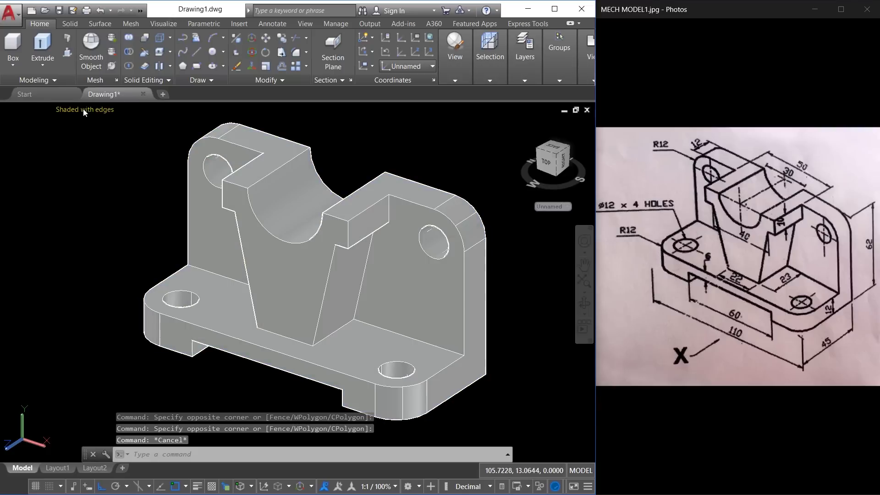
left_click(83, 109)
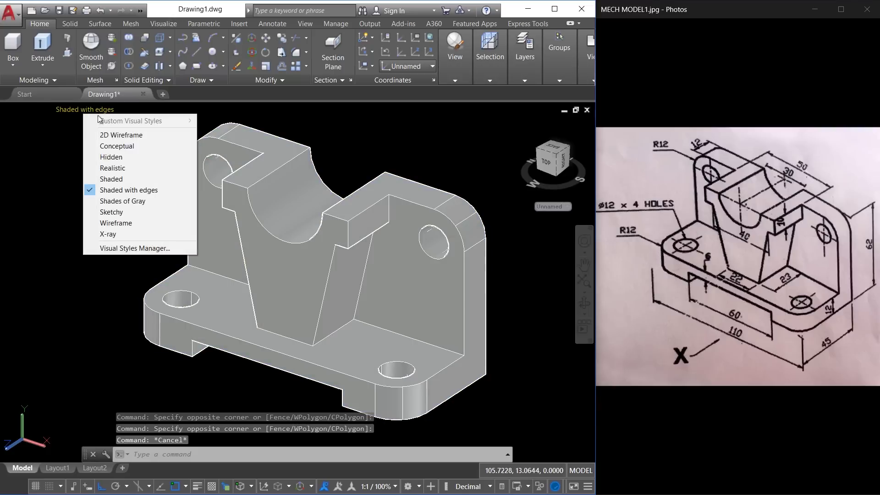
left_click(131, 135)
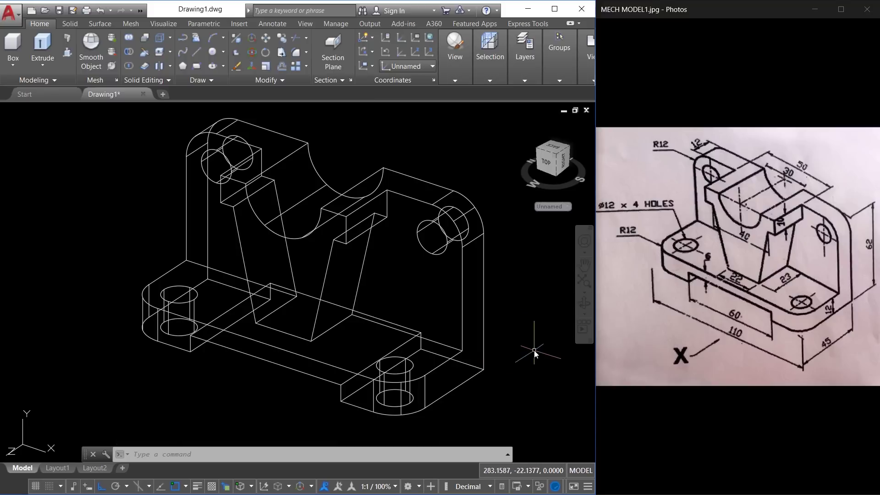
Step: Align the UCS to the narrow end face of the bracket's upright plate and base using the Face option
left_click(166, 24)
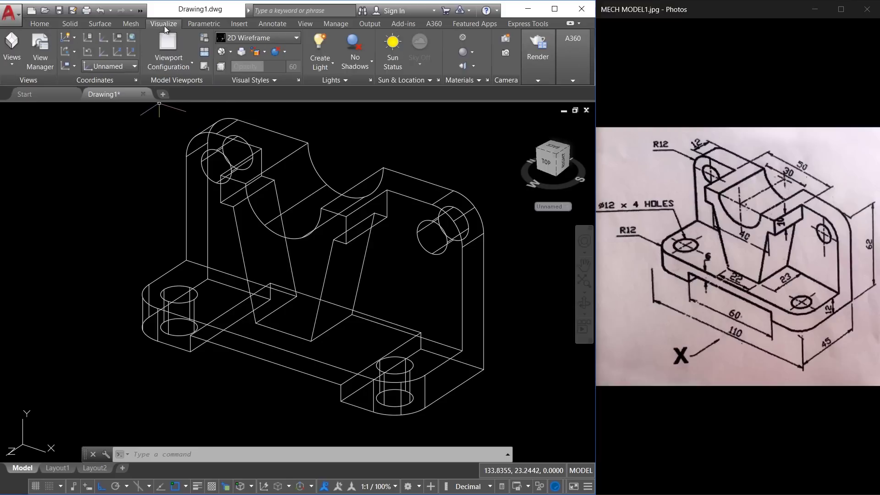
left_click(65, 66)
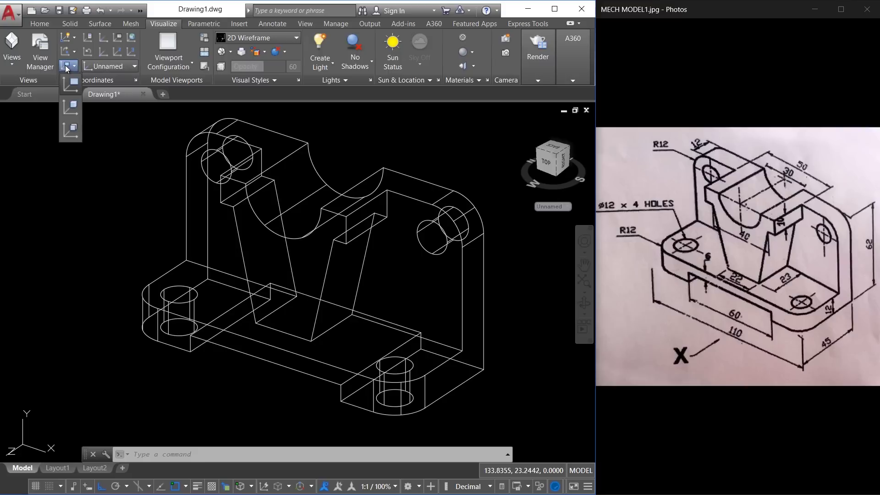
left_click(72, 130)
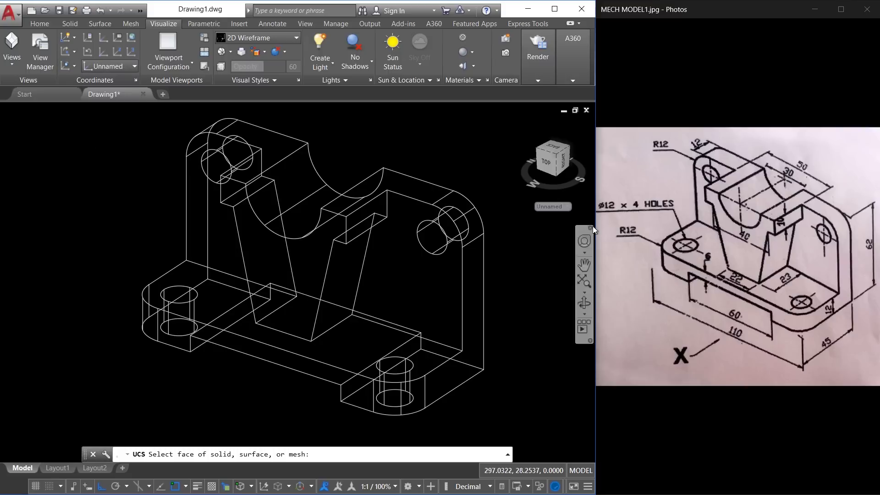
left_click(475, 311)
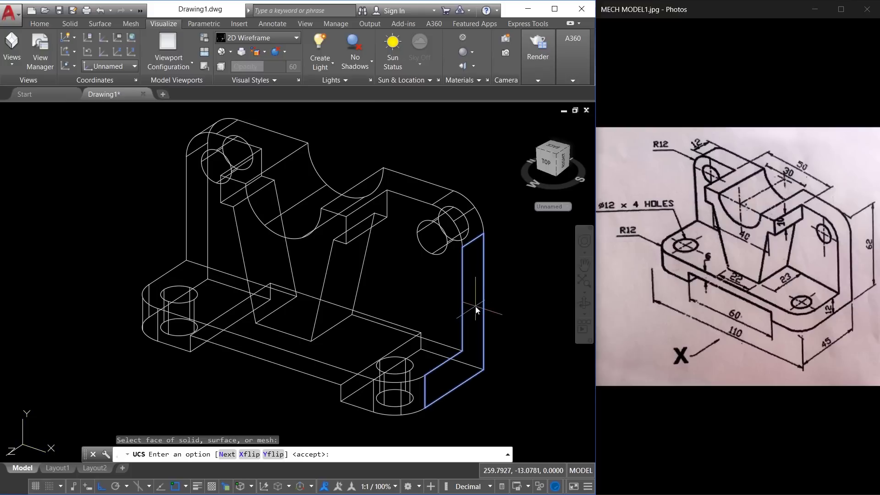
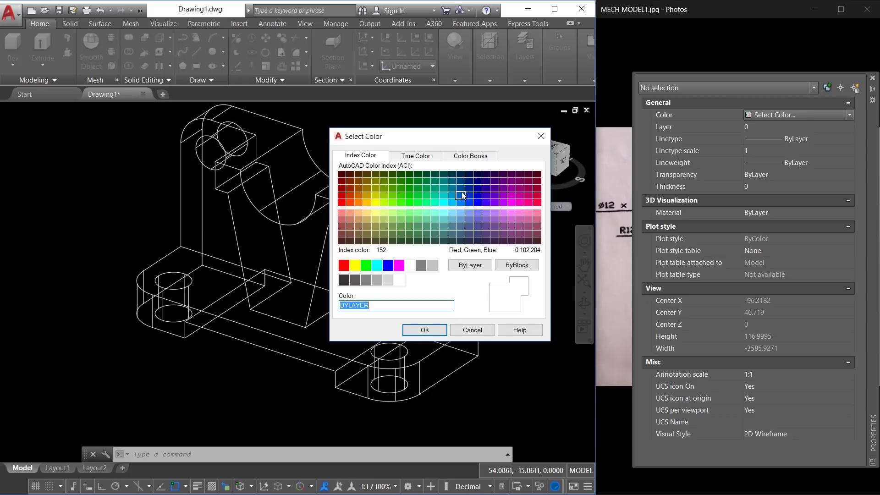
Step: Set the current drawing color for new objects to index color 144
left_click(460, 188)
left_click(452, 189)
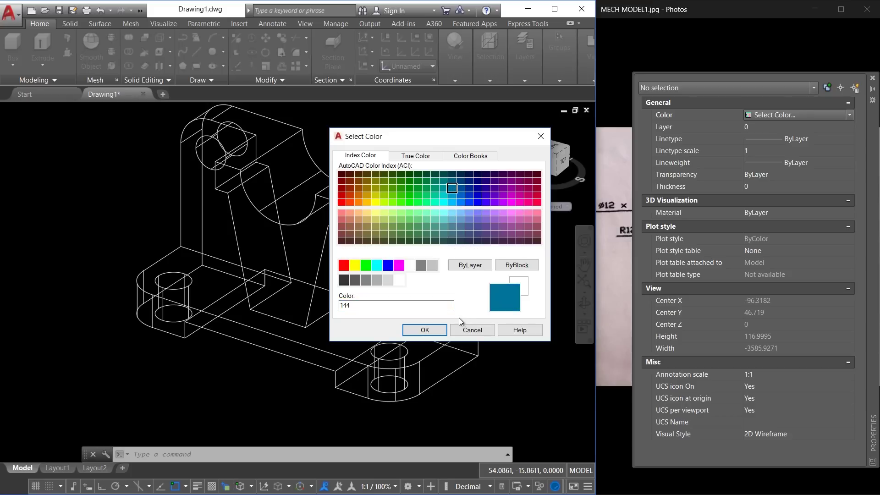
left_click(425, 330)
left_click(872, 78)
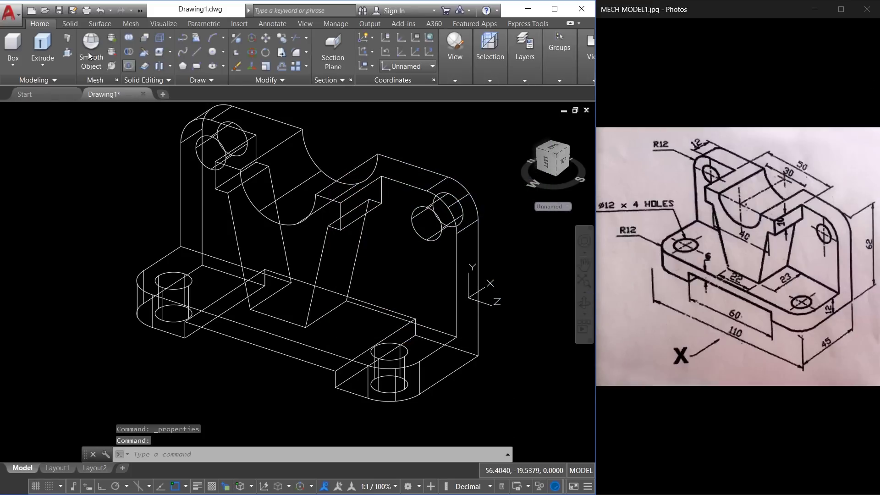
Step: Add a linear dimension for the bracket's overall height, placed just outside the upright plate's end face
left_click(273, 23)
left_click(226, 67)
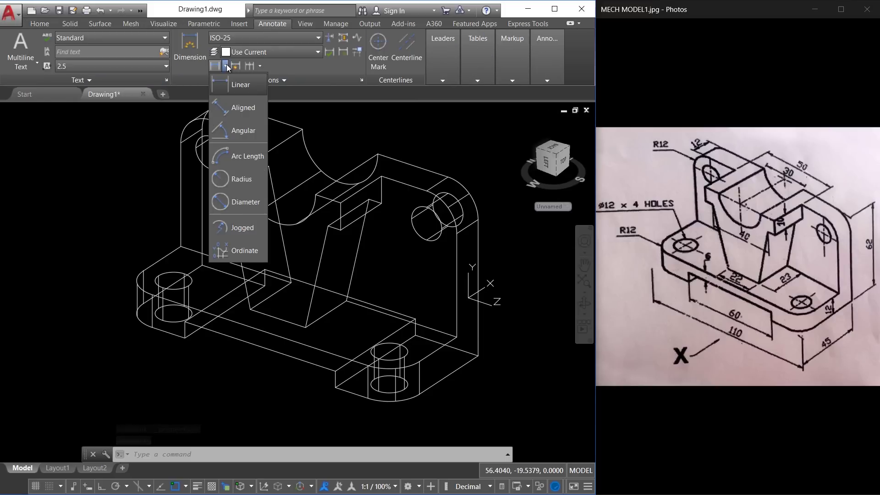
left_click(234, 86)
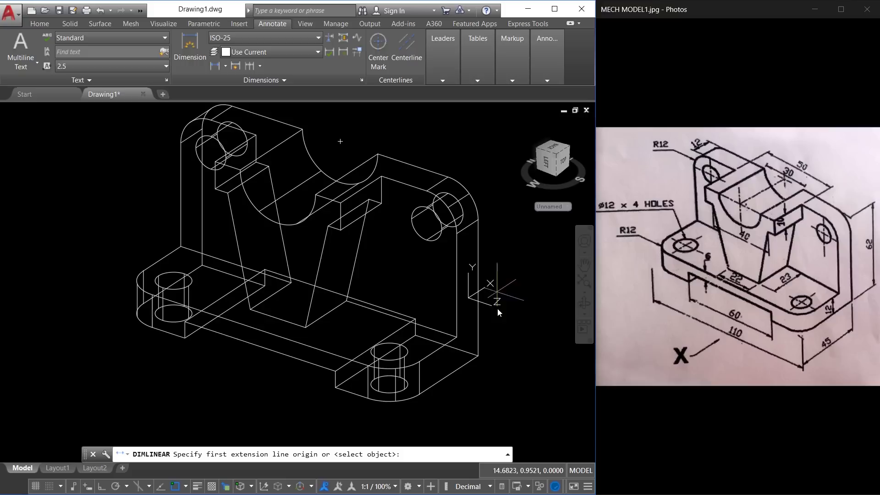
left_click(478, 353)
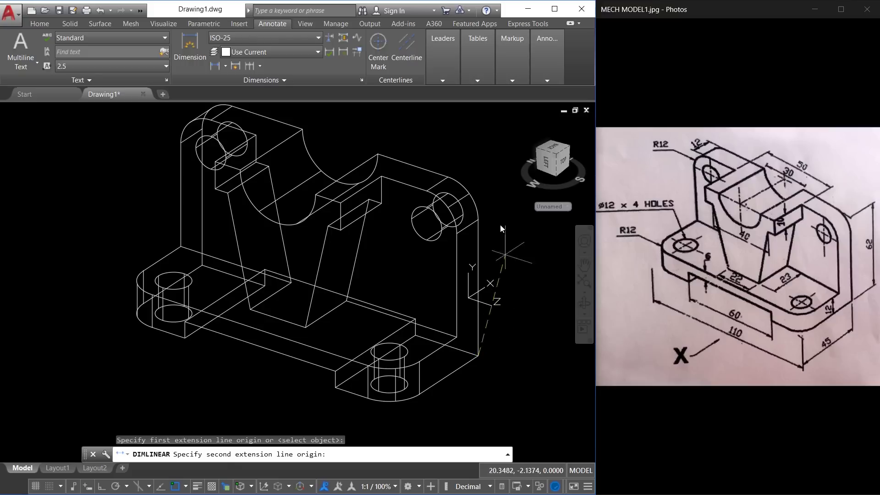
left_click(448, 178)
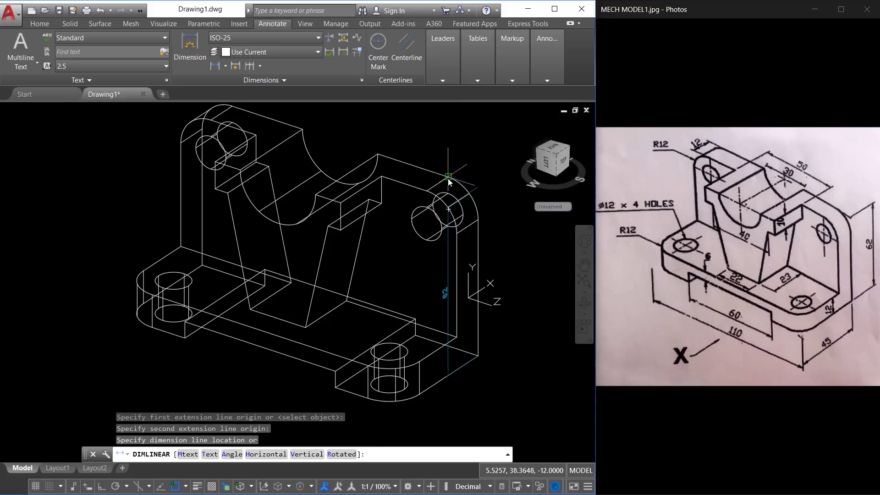
left_click(496, 213)
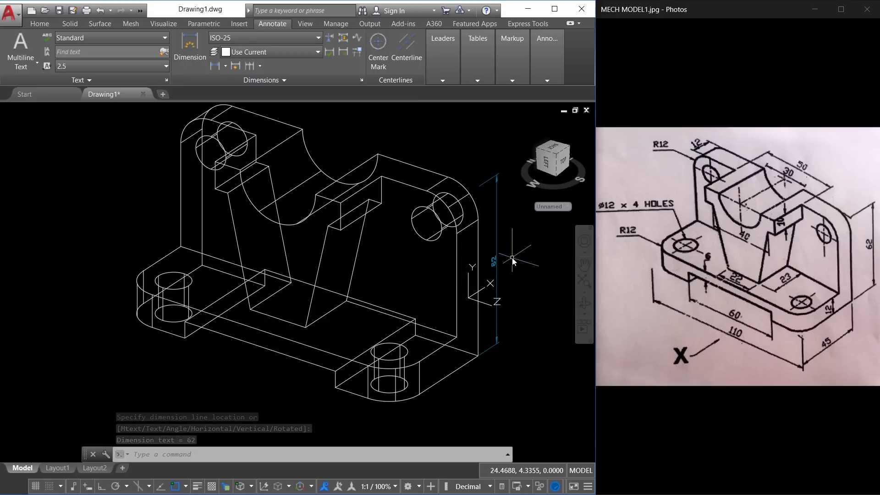
Step: Increase the overall scale of dimension features in the ISO-25 dimension style
middle_click_drag(512, 258, 507, 271)
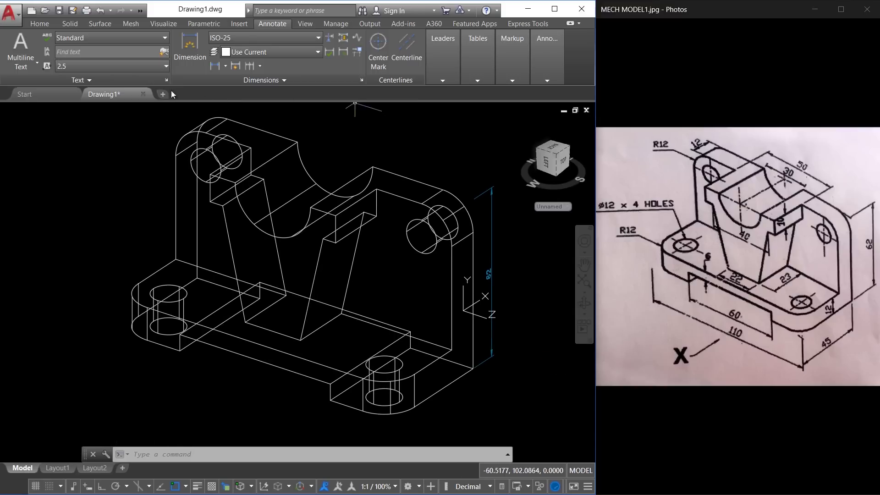
left_click(361, 80)
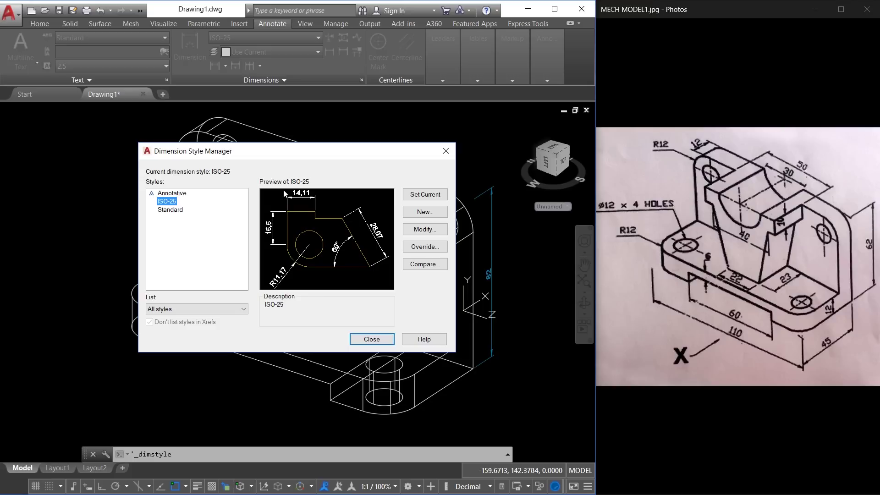
left_click(421, 229)
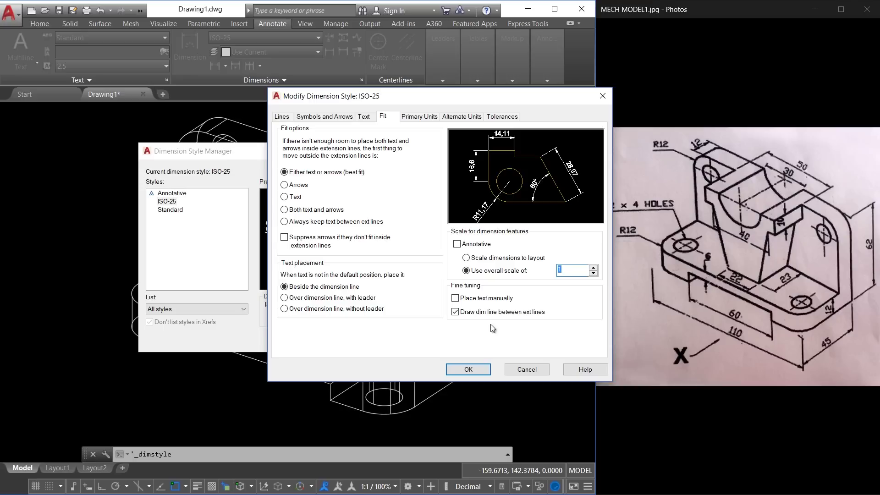
left_click(477, 370)
left_click(363, 340)
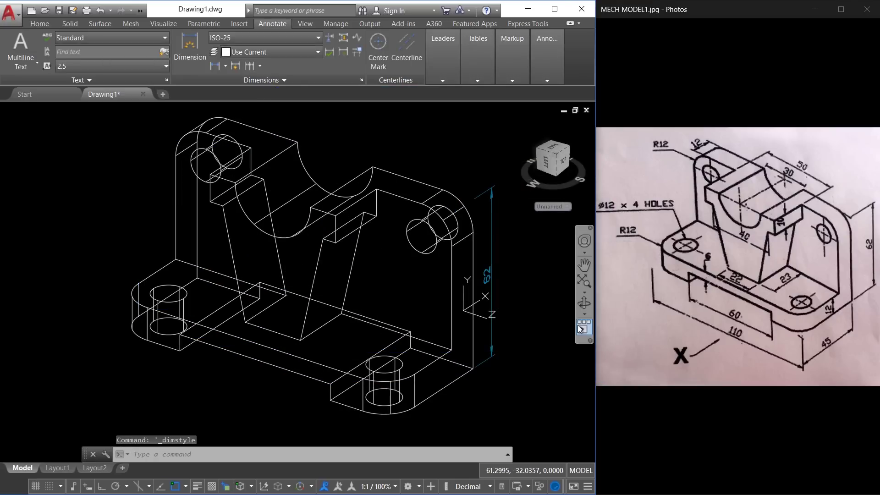
Step: Add a linear dimension for the base's depth, from its front edge to the back corner, placed below the end face
middle_click_drag(524, 306, 522, 304)
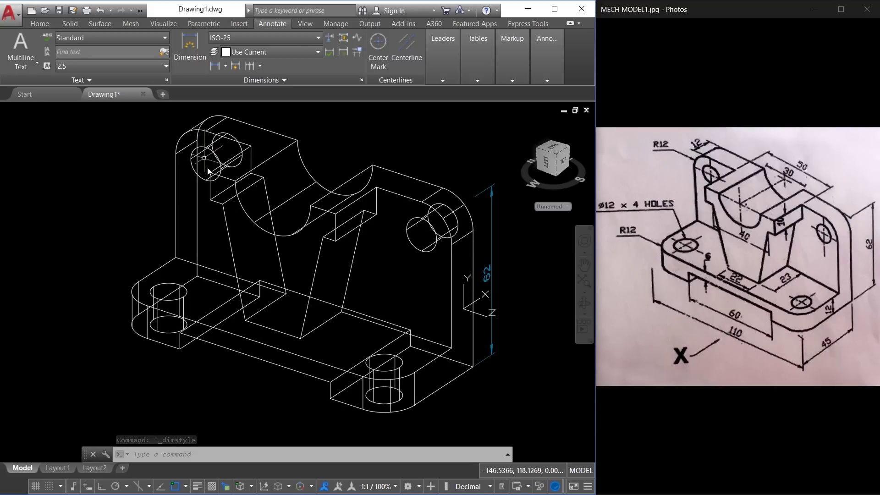
left_click(225, 67)
left_click(232, 85)
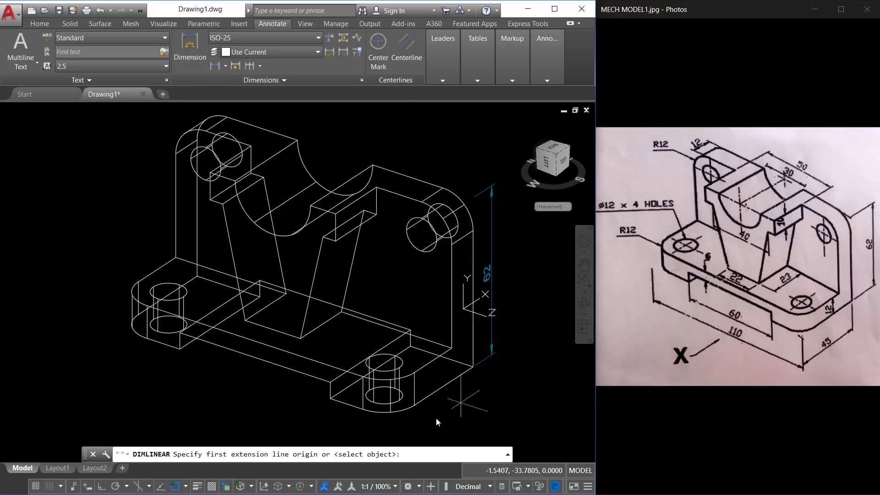
left_click(361, 412)
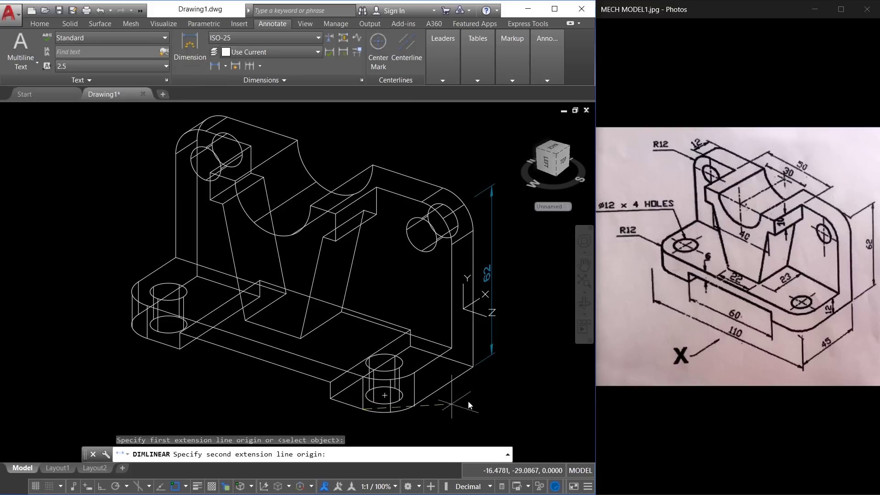
left_click(474, 368)
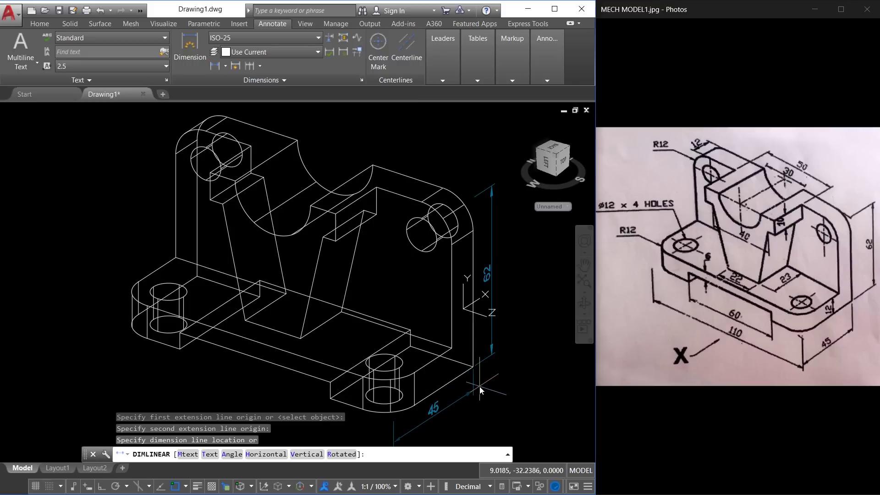
left_click(480, 386)
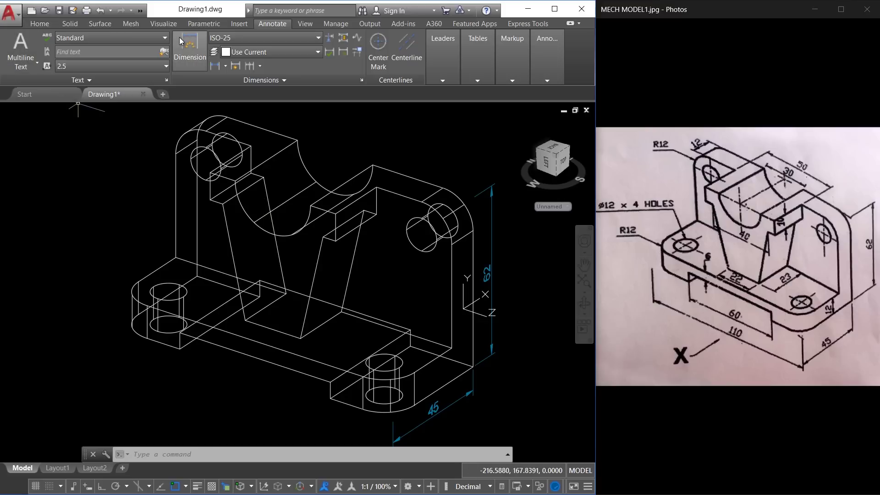
Step: Align the UCS to the front face of the bracket's base using the Face option
left_click(163, 23)
left_click(73, 66)
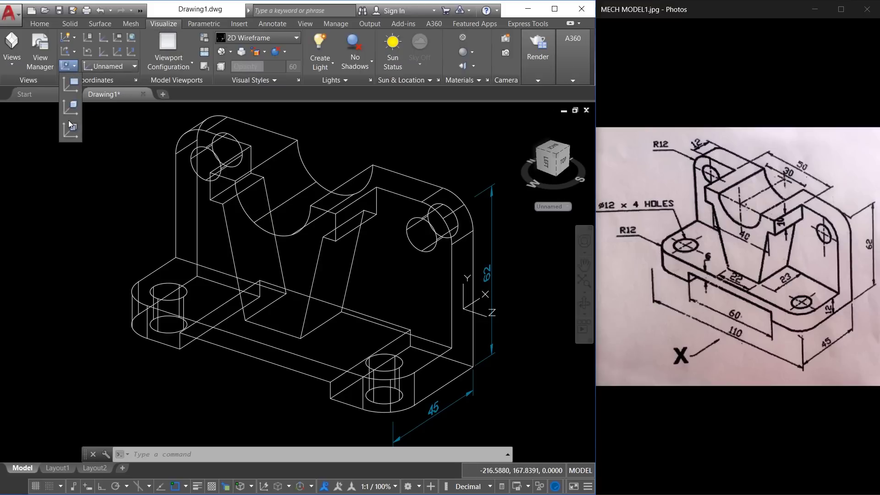
left_click(70, 124)
left_click(226, 336)
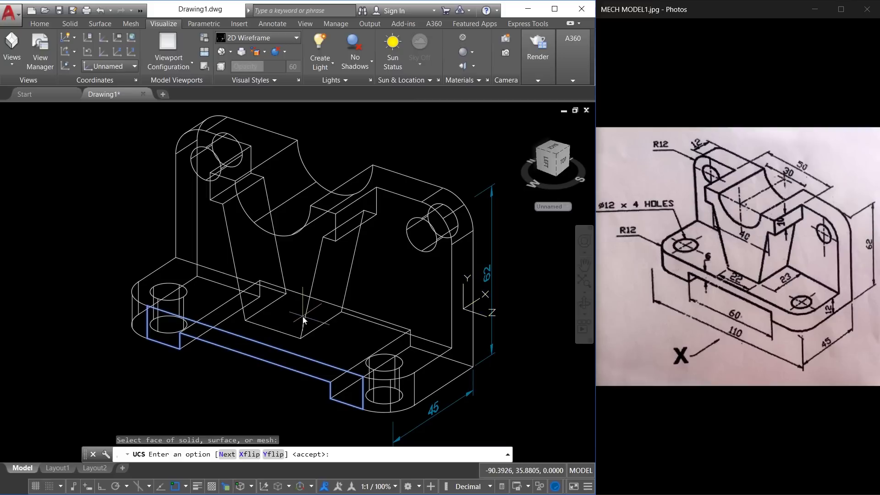
key("Return")
Step: Add a linear dimension for the width of the slot under the base, placed below its front face
left_click(269, 24)
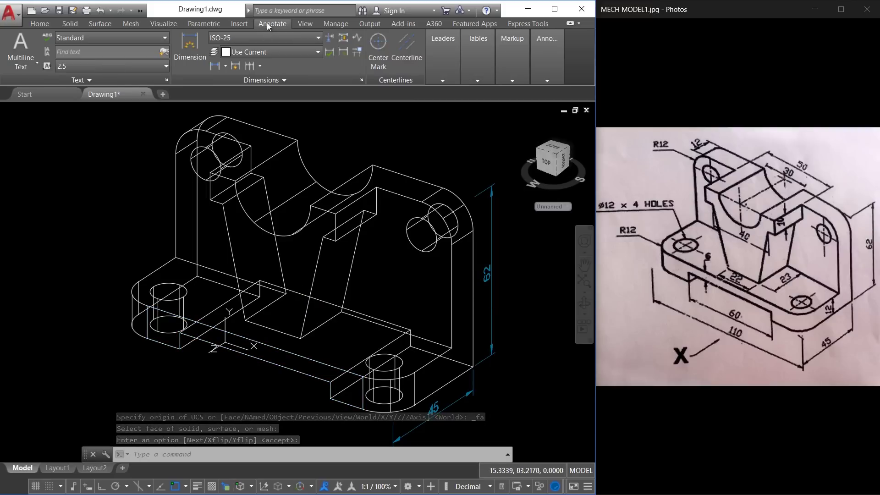
left_click(225, 67)
left_click(235, 81)
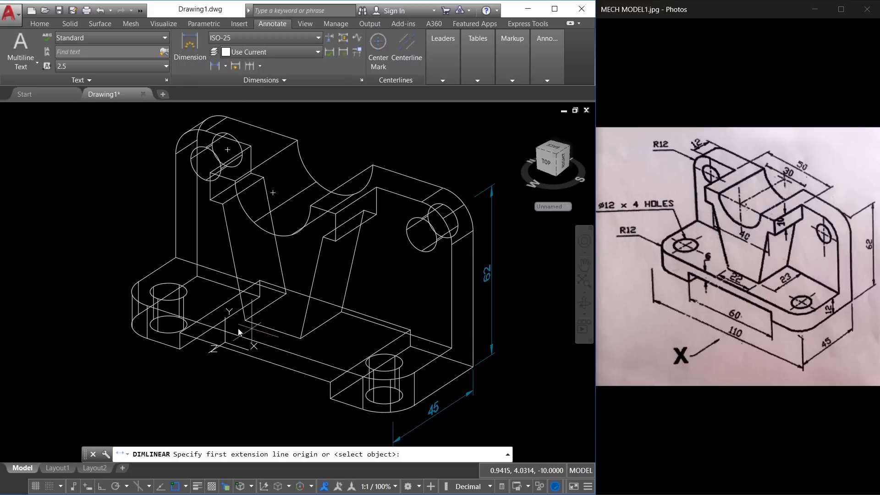
left_click(187, 350)
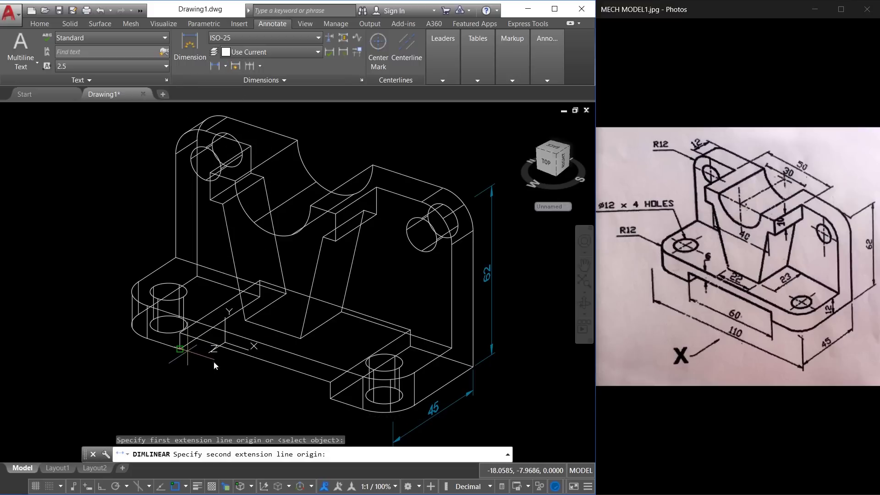
left_click(325, 398)
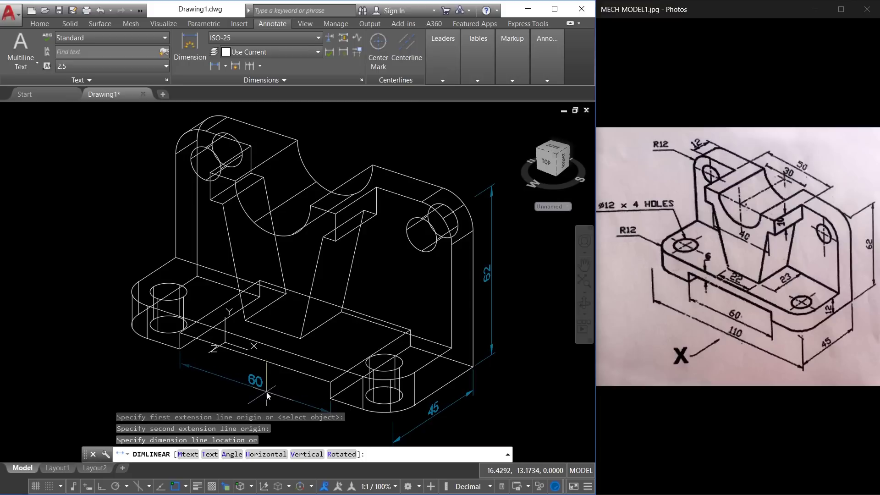
left_click(265, 390)
Step: Add a linear dimension for the base's overall length, placed below the slot-width dimension
middle_click_drag(334, 374, 346, 325)
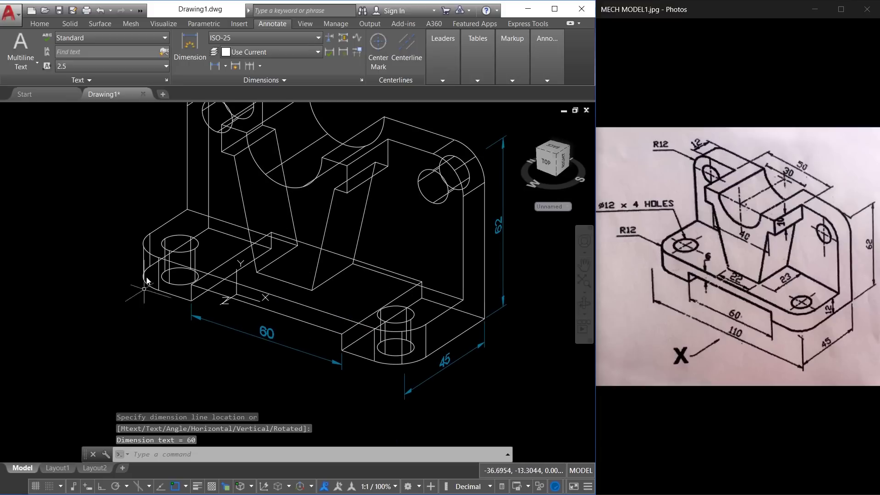
left_click(225, 67)
left_click(222, 85)
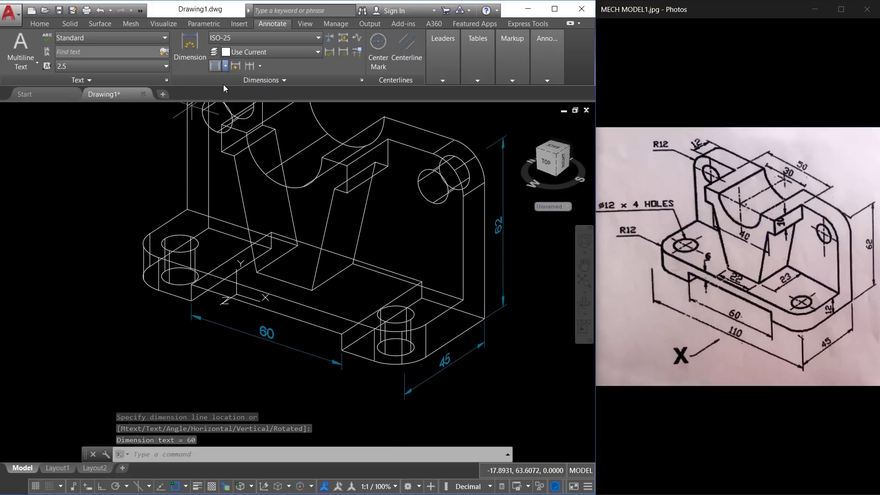
left_click(144, 278)
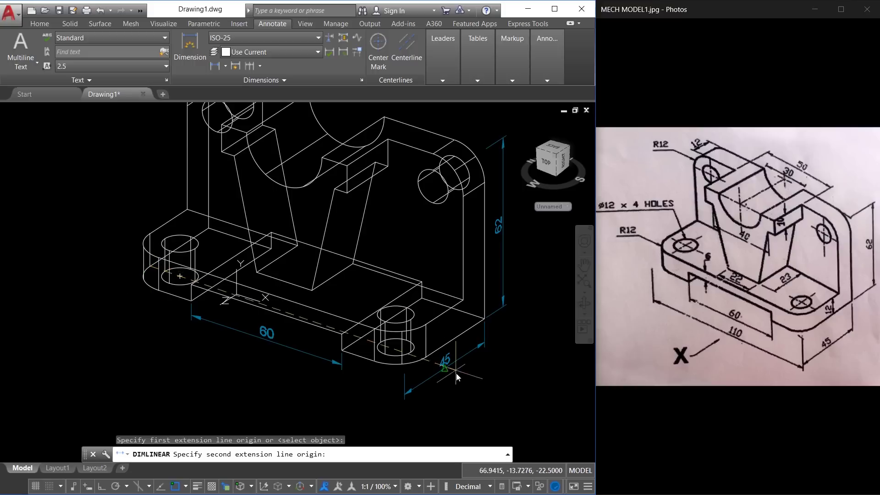
left_click(342, 362)
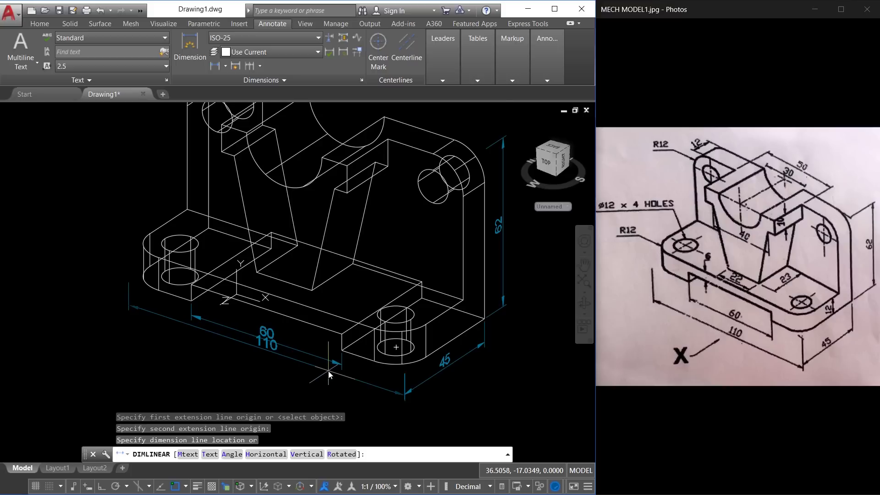
left_click(329, 375)
Step: Move the slot-width dimension straight up with Ortho on, so its text clears the overall-length dimension
scroll(260, 334, "up", 6)
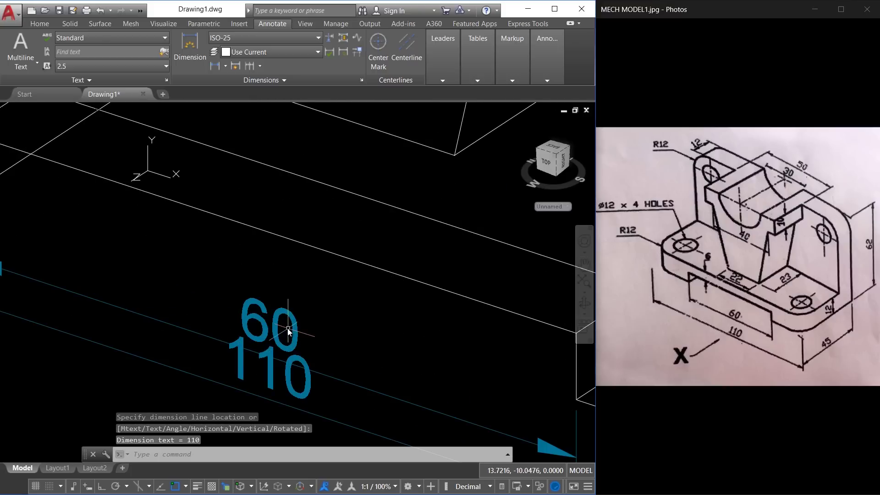
left_click(276, 323)
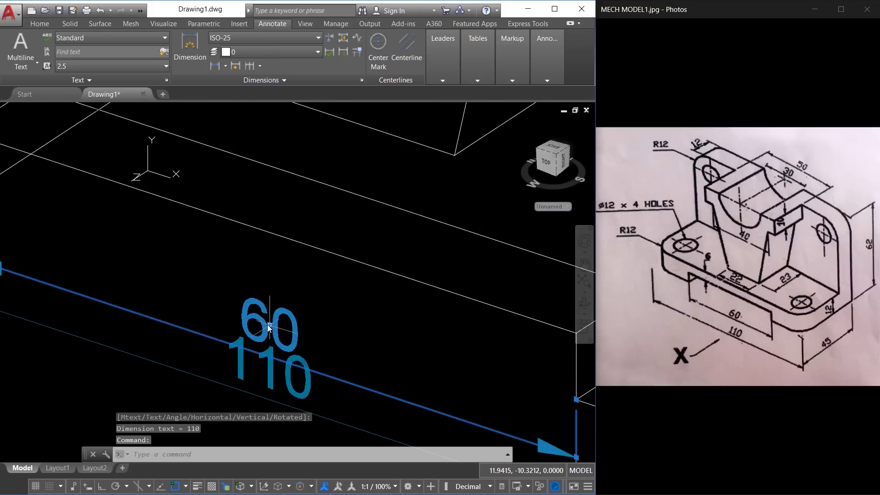
left_click(269, 325)
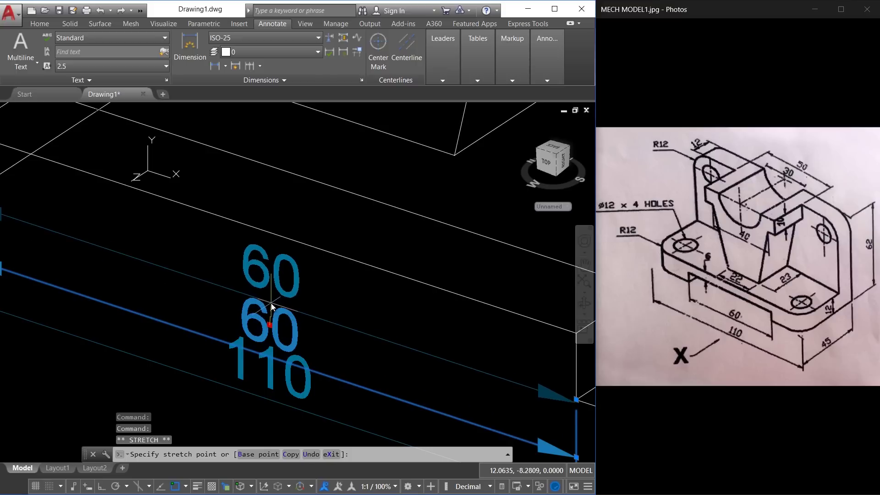
left_click(102, 489)
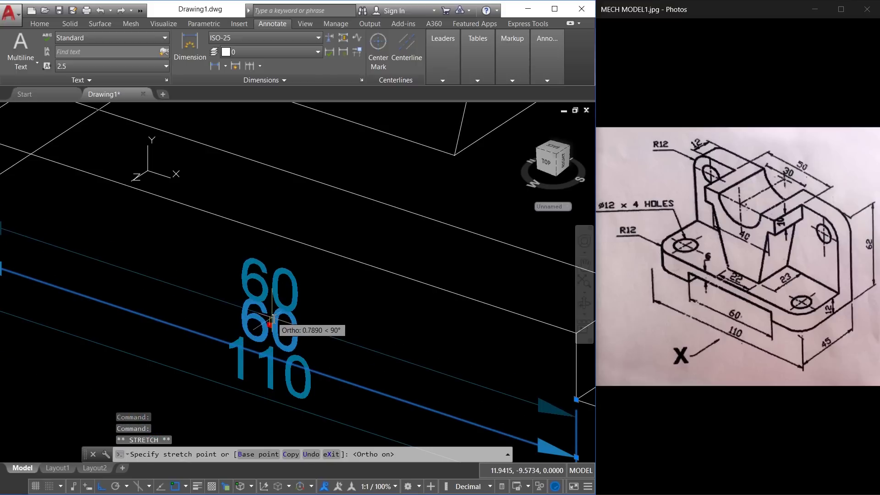
key("Escape")
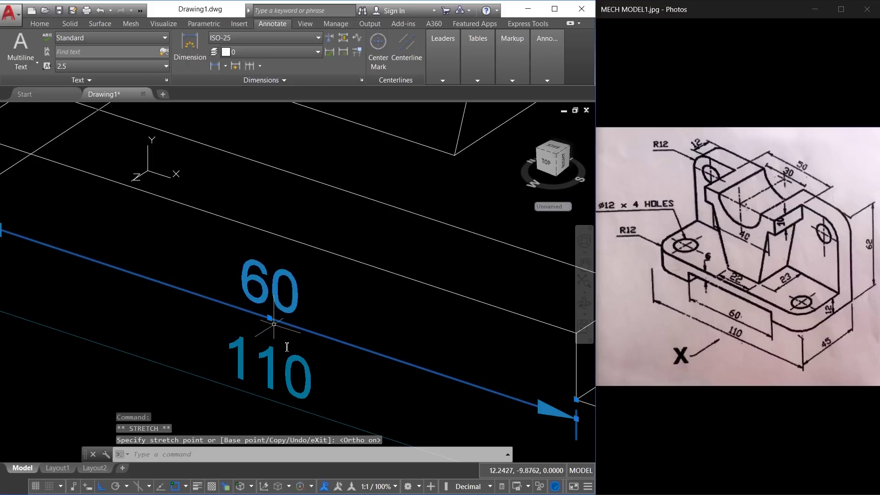
scroll(347, 353, "down", 6)
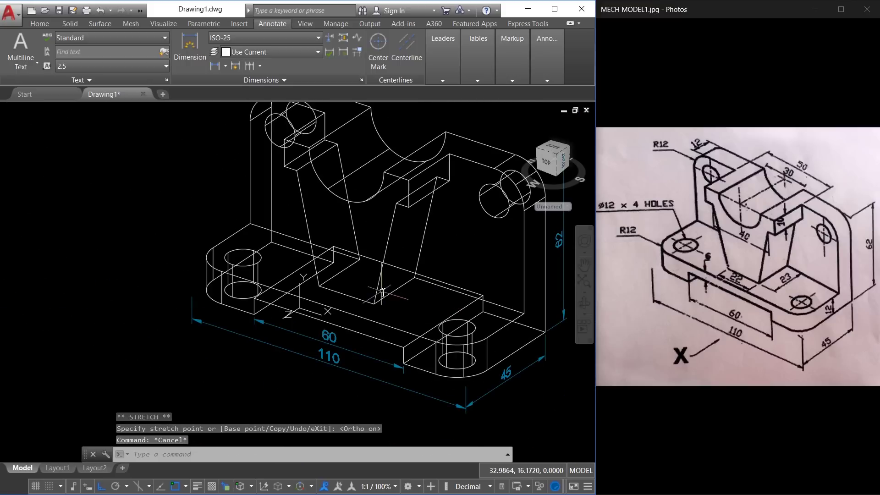
Step: Align the UCS to the current view using the View option
middle_click_drag(403, 254, 361, 275)
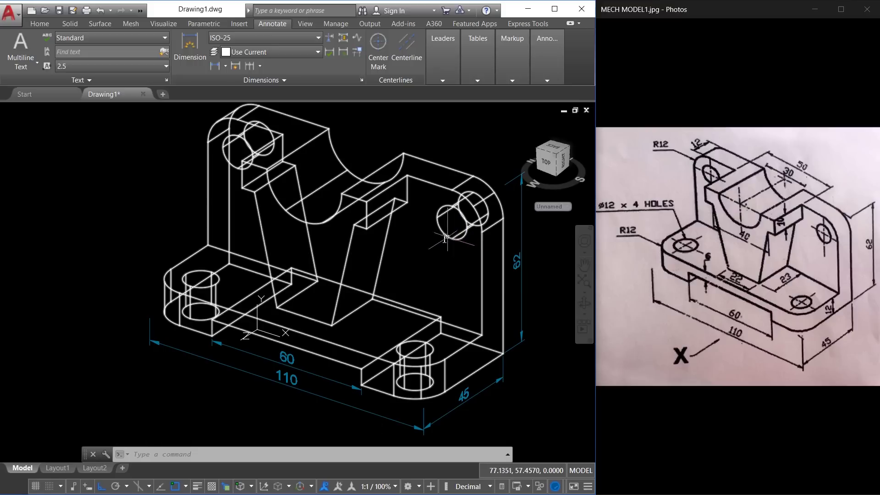
middle_click_drag(443, 238, 425, 246)
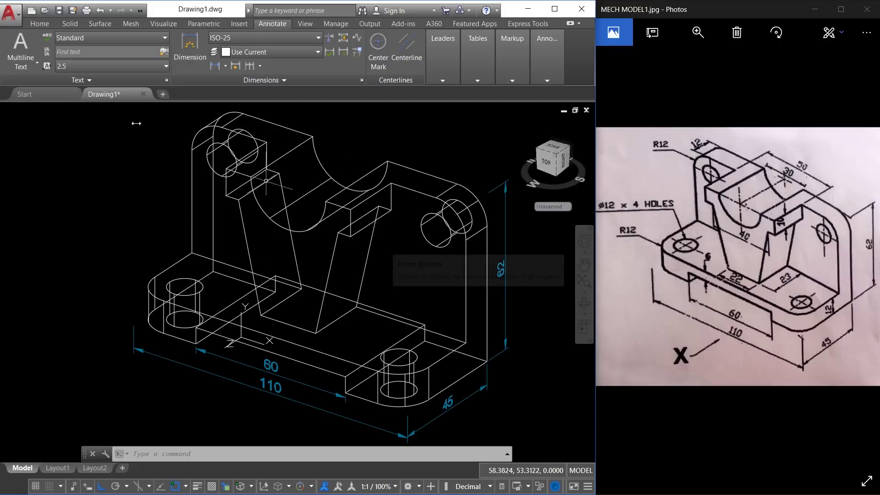
left_click(161, 24)
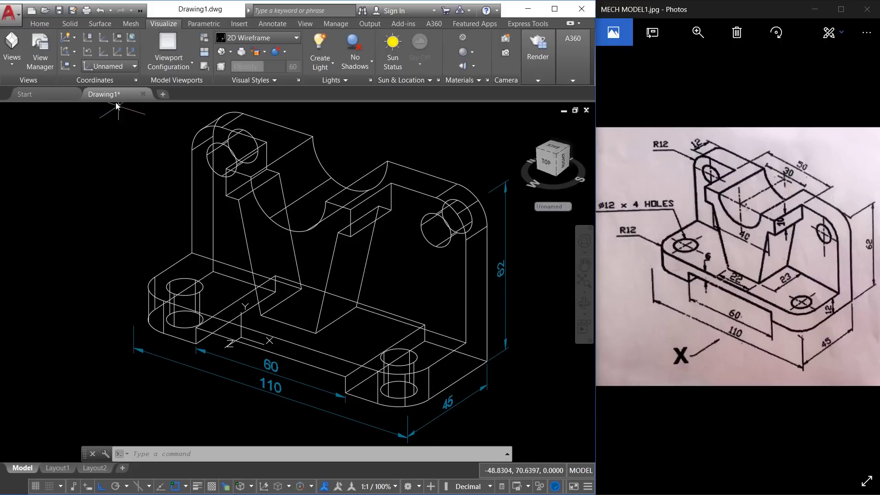
left_click(72, 67)
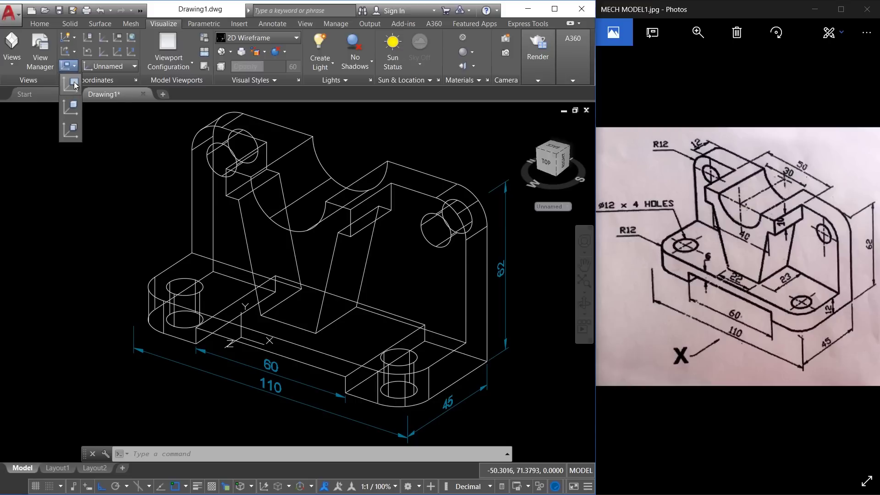
left_click(74, 86)
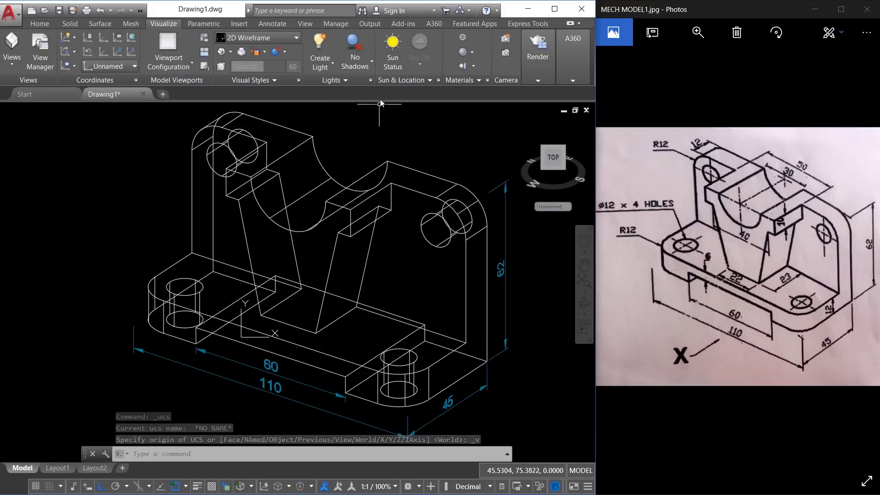
Step: Start a multileader with its arrowhead snapped by Nearest to the top edge of the base's left hole and its landing above and left, with Ortho off
left_click(271, 24)
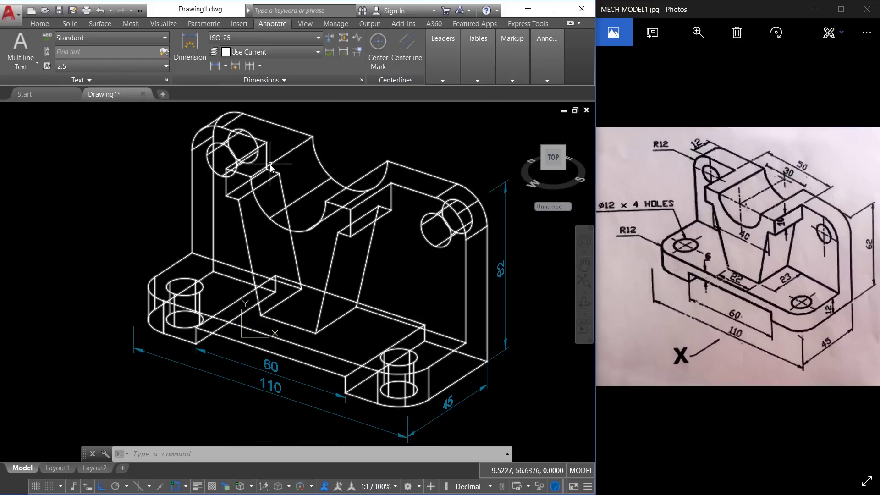
left_click(443, 80)
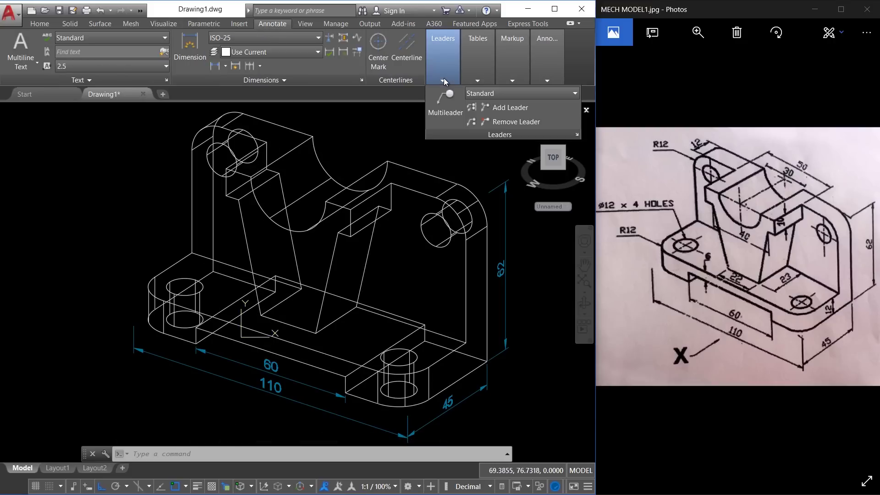
left_click(445, 109)
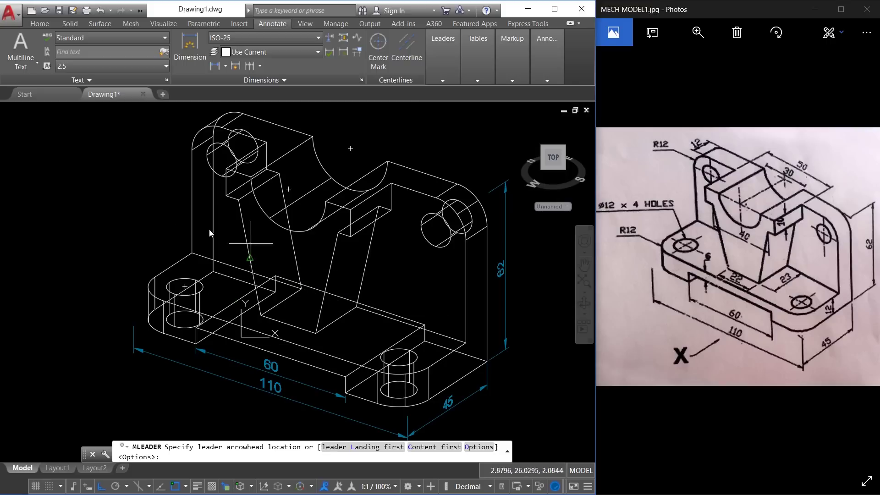
middle_click_drag(172, 239, 211, 246)
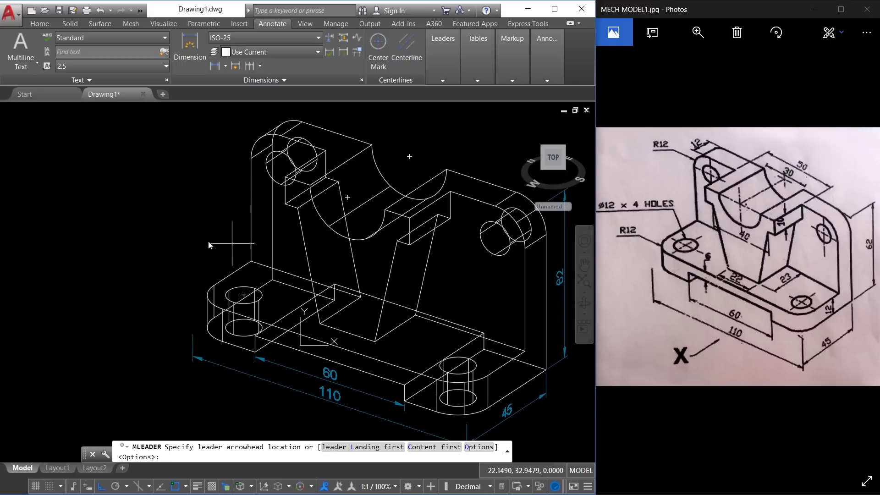
right_click(179, 214, "shift")
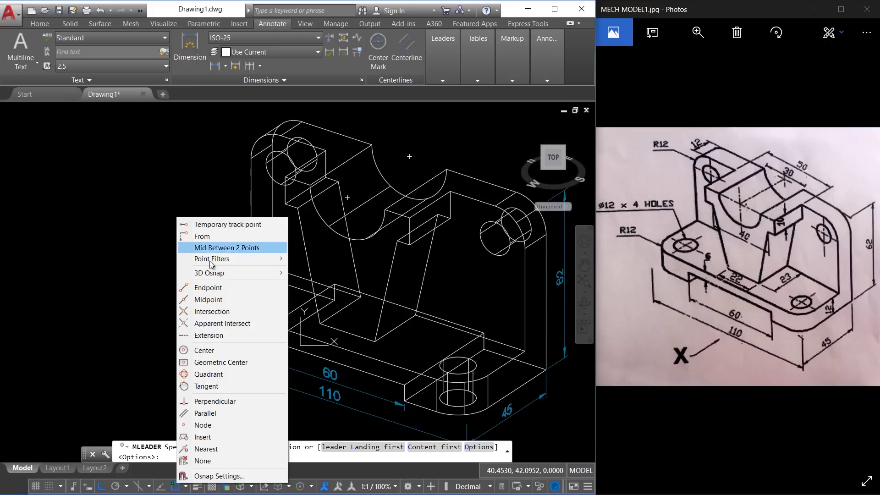
left_click(206, 449)
left_click(245, 293)
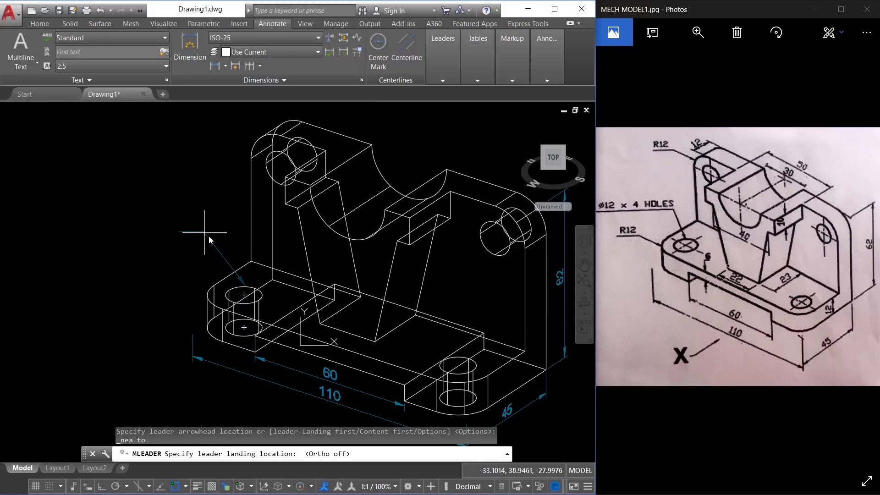
left_click(227, 238)
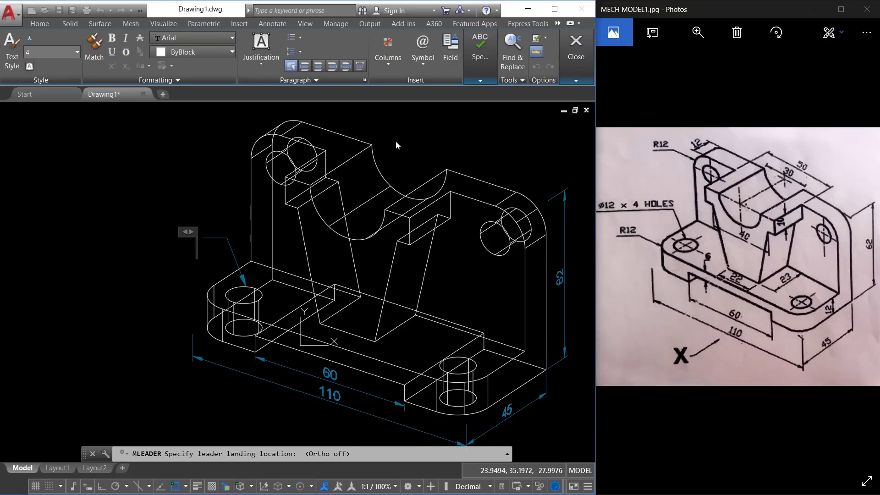
Step: Enter the leader text "Ø12 x 4 HOLES" using the diameter symbol, and close the text editor
left_click(422, 48)
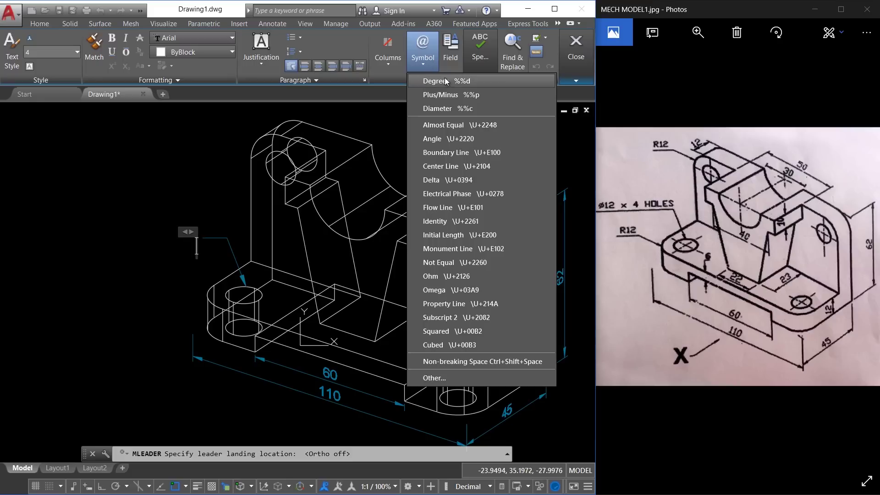
left_click(441, 109)
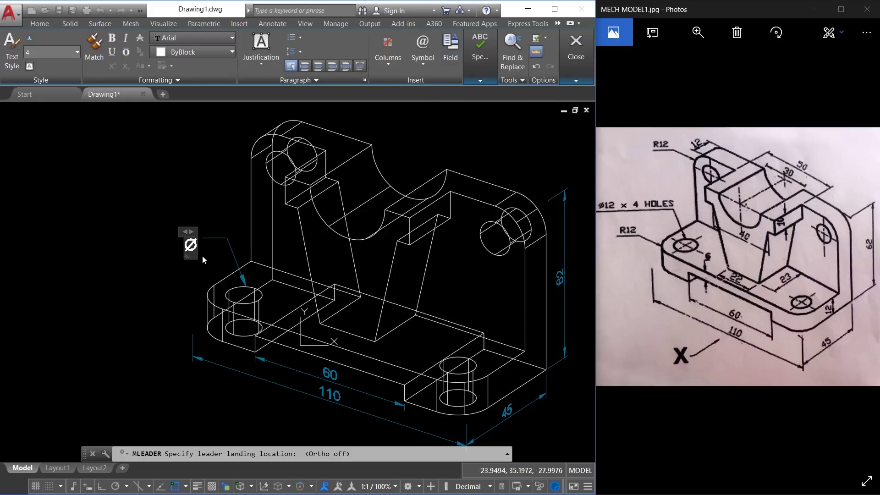
type("12")
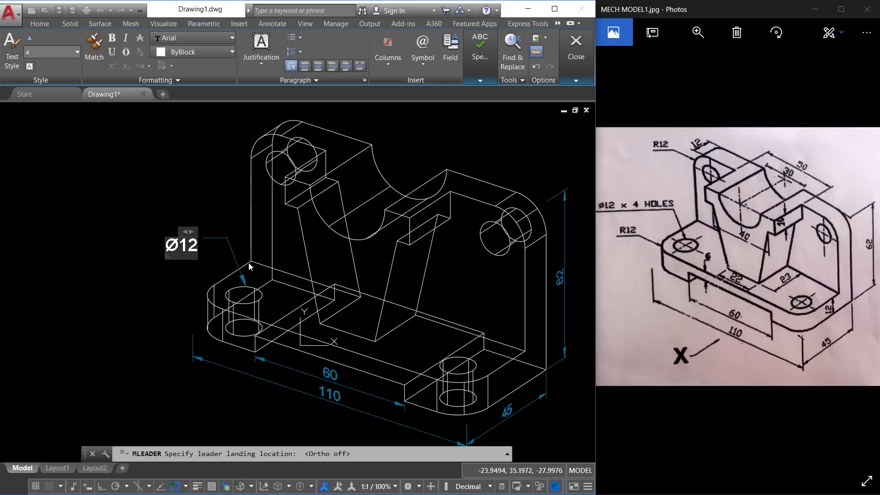
type(" x 4")
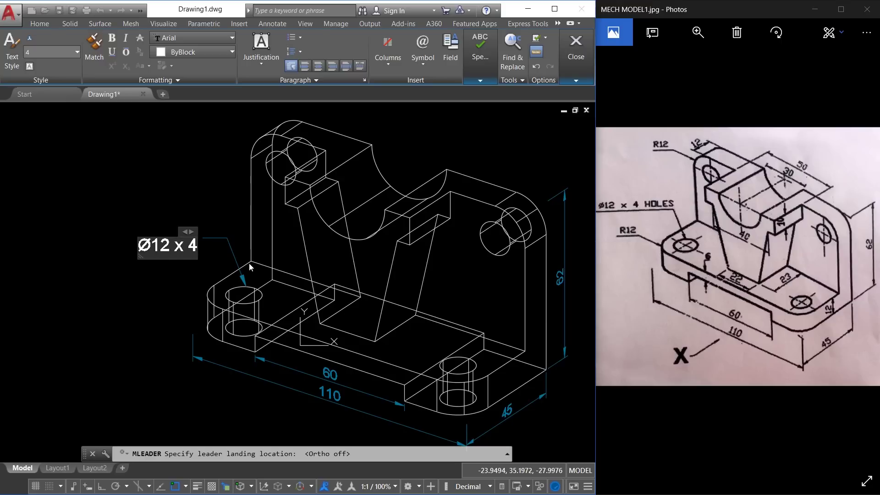
type(" HOLES")
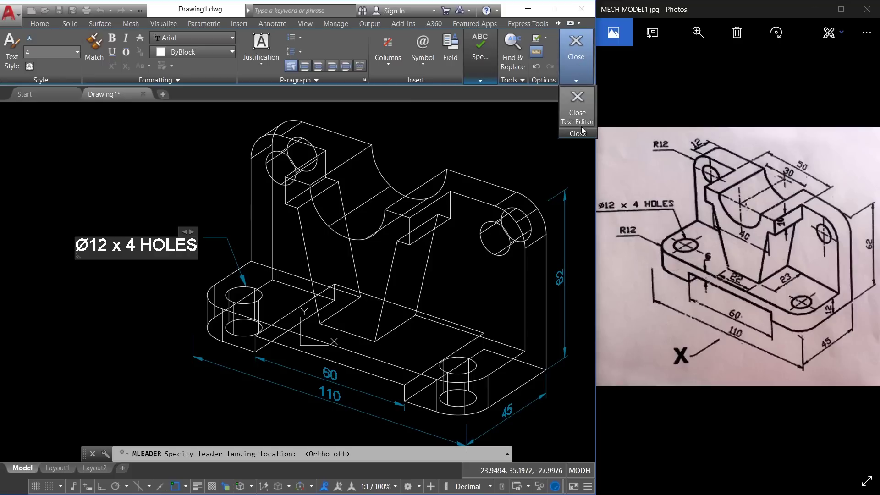
left_click(576, 48)
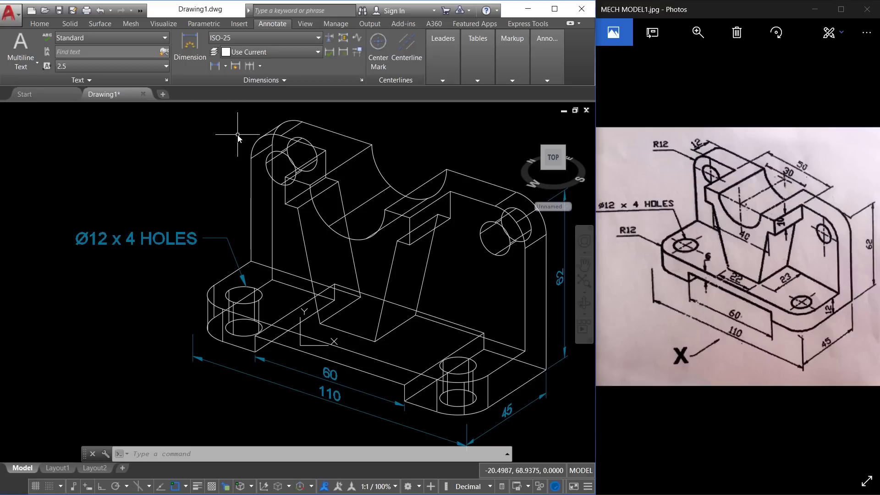
Step: Modify the Standard multileader style to a text height of 3
left_click(444, 79)
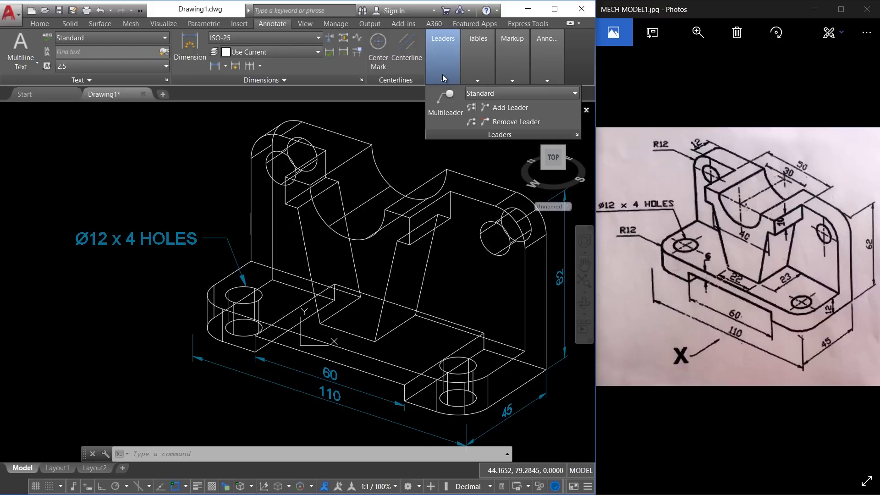
left_click(443, 75)
left_click(445, 73)
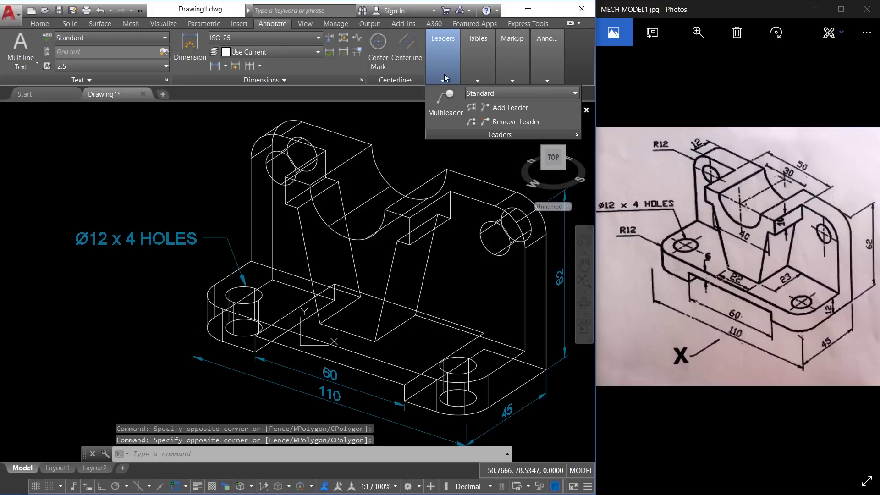
left_click(577, 134)
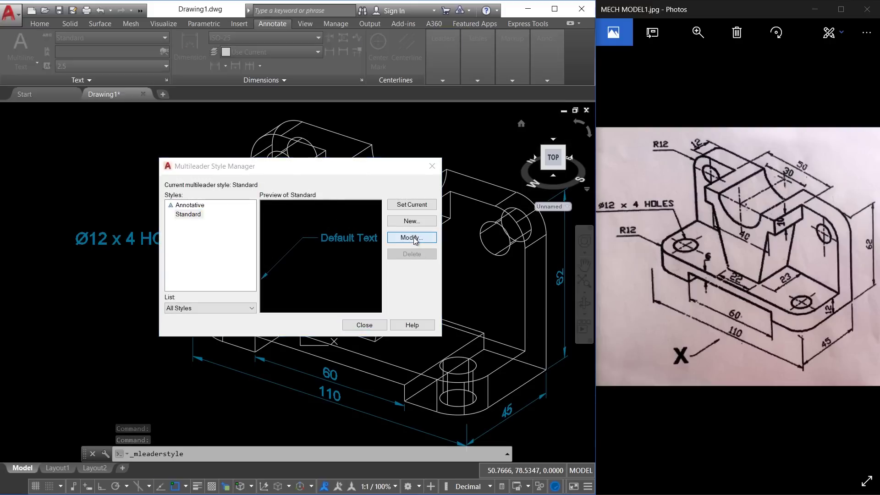
left_click(412, 238)
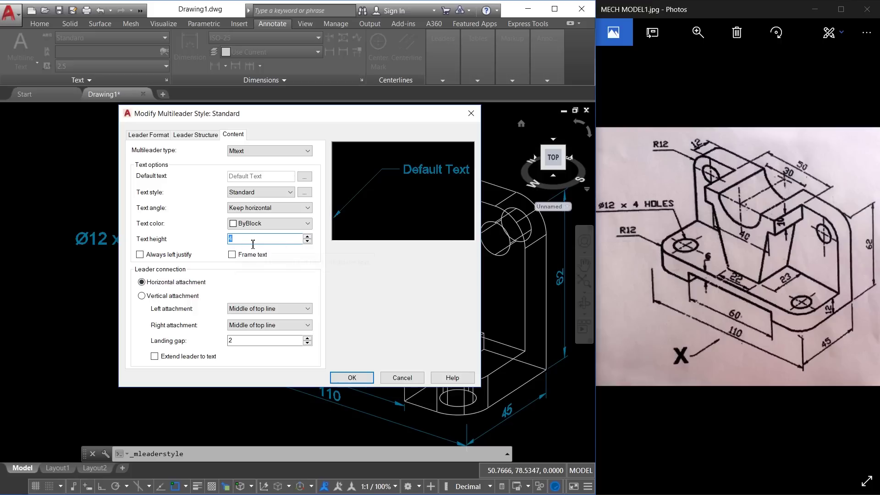
type("3")
left_click(339, 377)
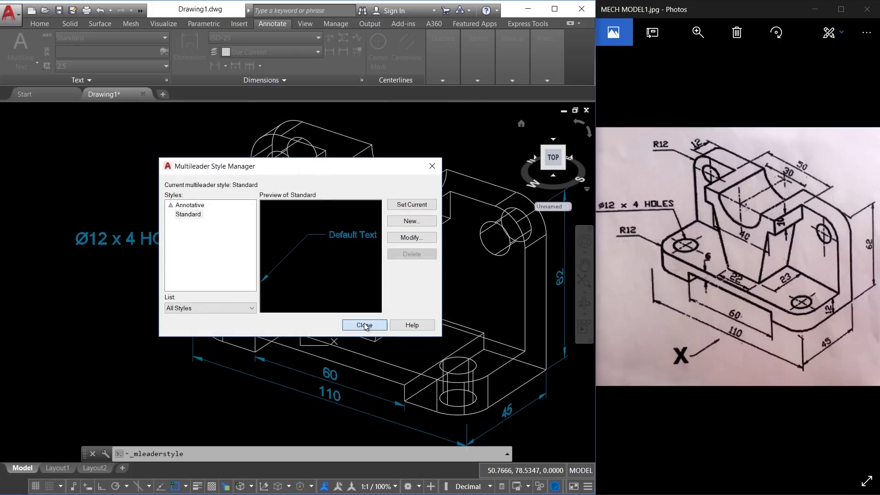
left_click(365, 324)
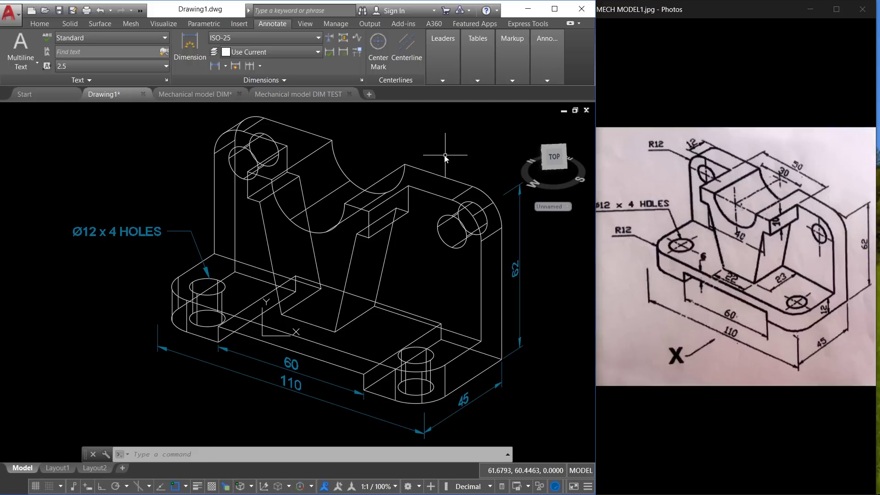
Step: Add center marks to the two upright-plate holes and the two base holes, and switch to the Mechanical model DIM drawing
left_click(381, 48)
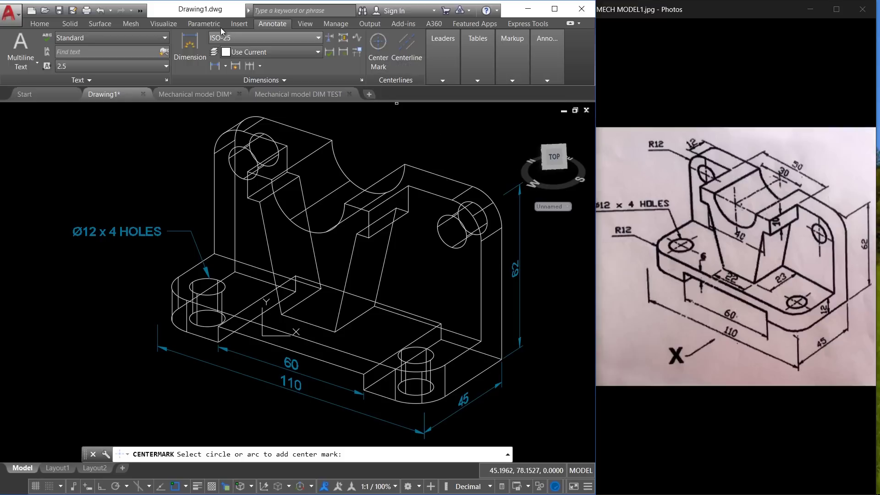
left_click(440, 221)
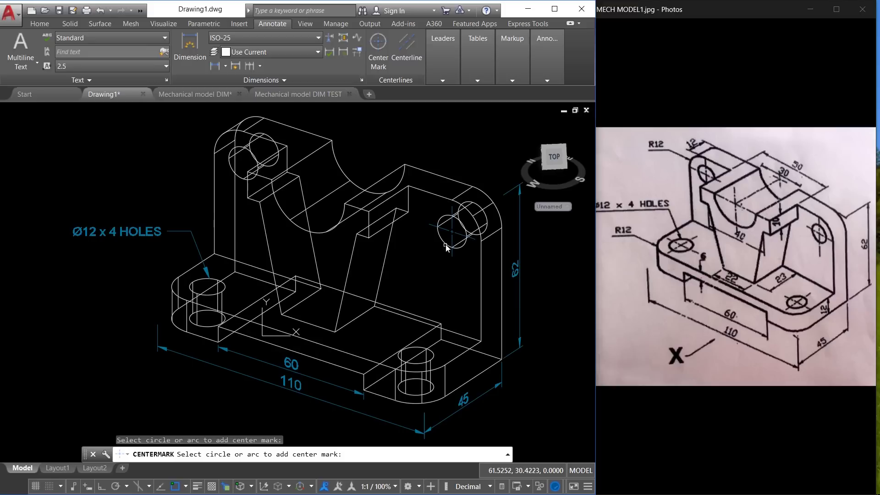
left_click(240, 181)
left_click(190, 289)
left_click(435, 357)
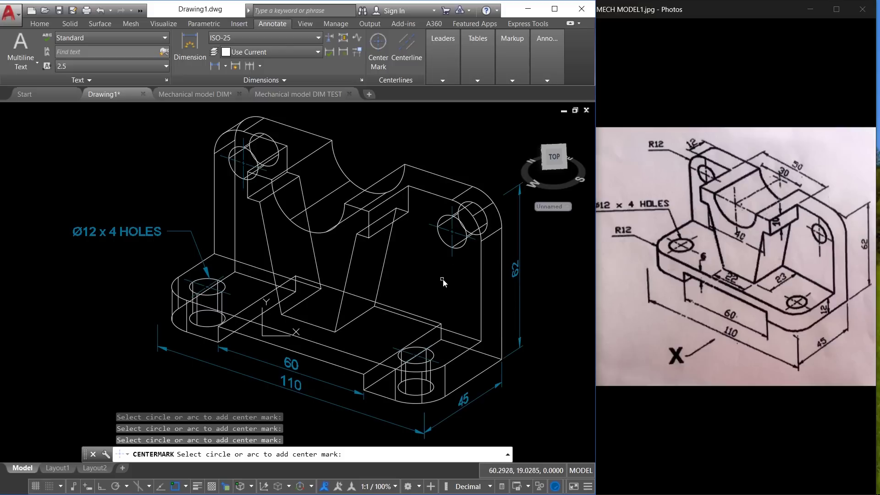
key("ctrl+Tab")
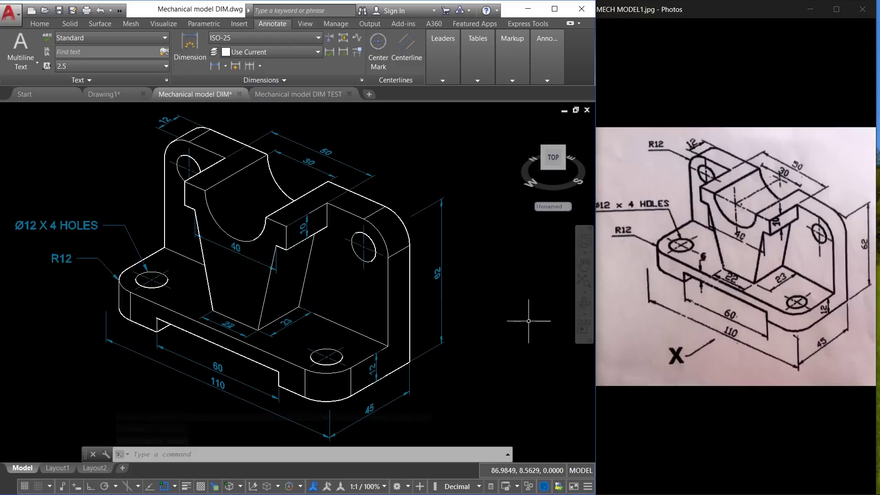